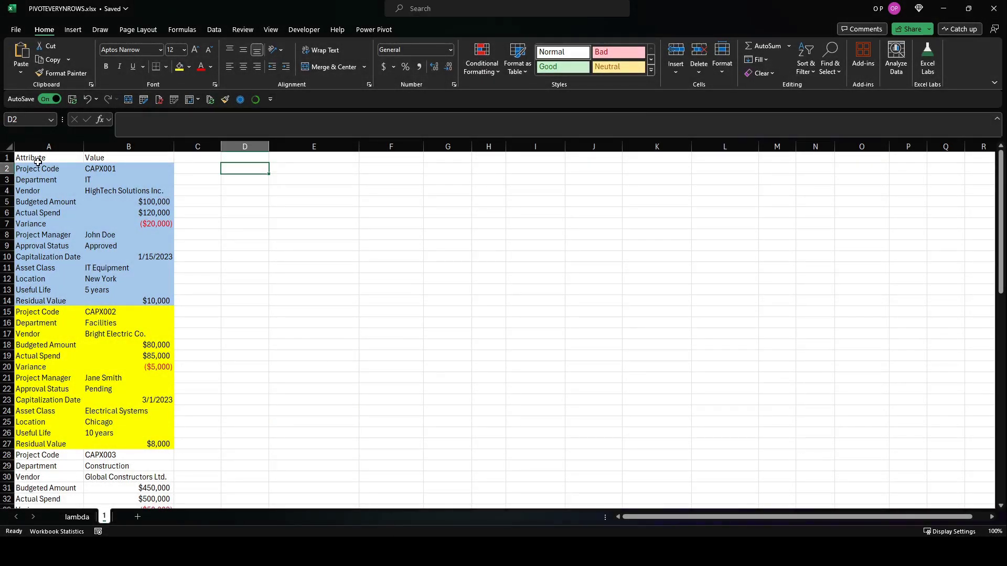
Enter =PIVOTBY(,A2:A79,B2:B79,MAX) in D2 to get the MAX value per attribute
drag(34, 168, 153, 303)
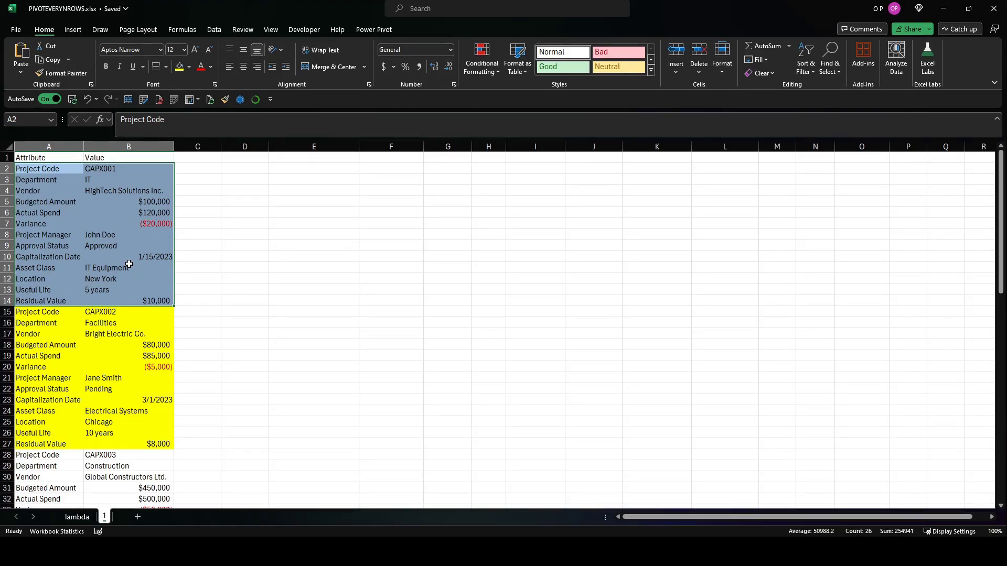
click(253, 169)
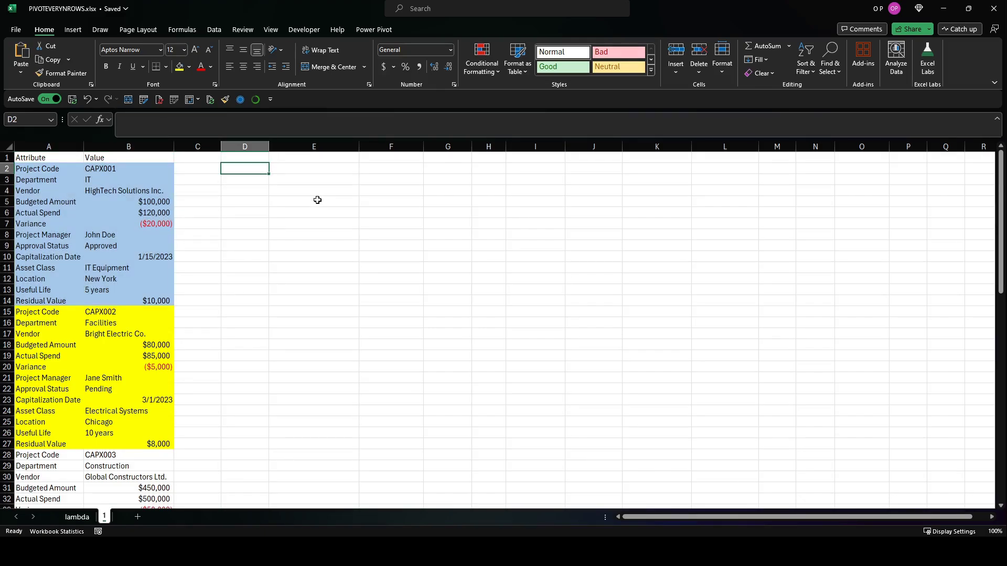
text(=pivot)
key(Tab)
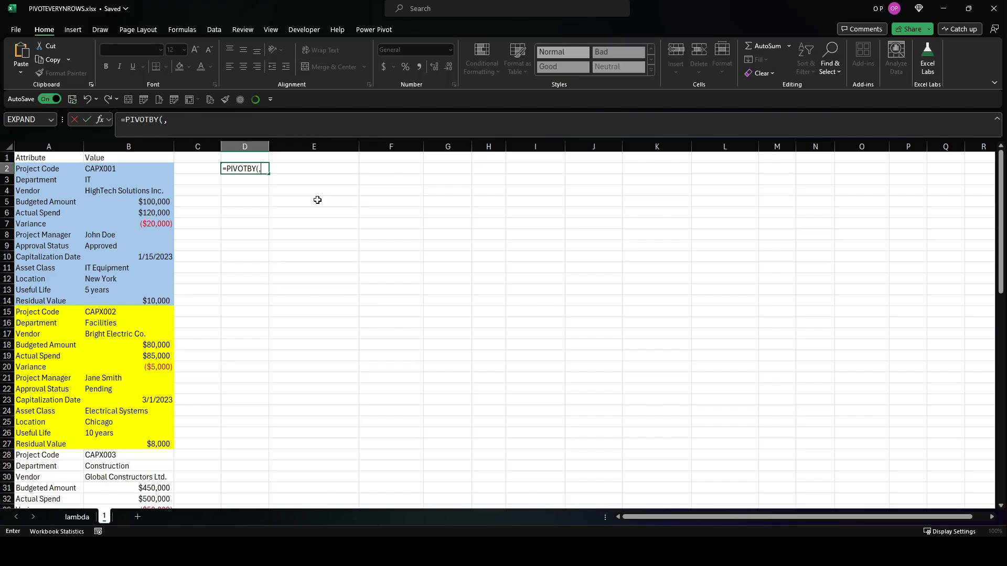
click(68, 167)
key(ctrl+shift+Down)
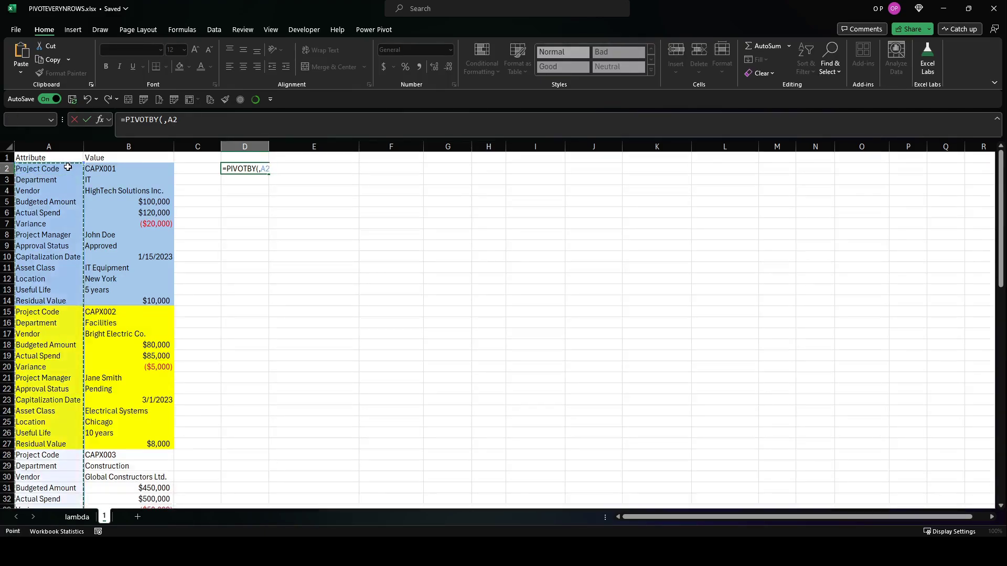
text(,)
key(Left)
key(Left)
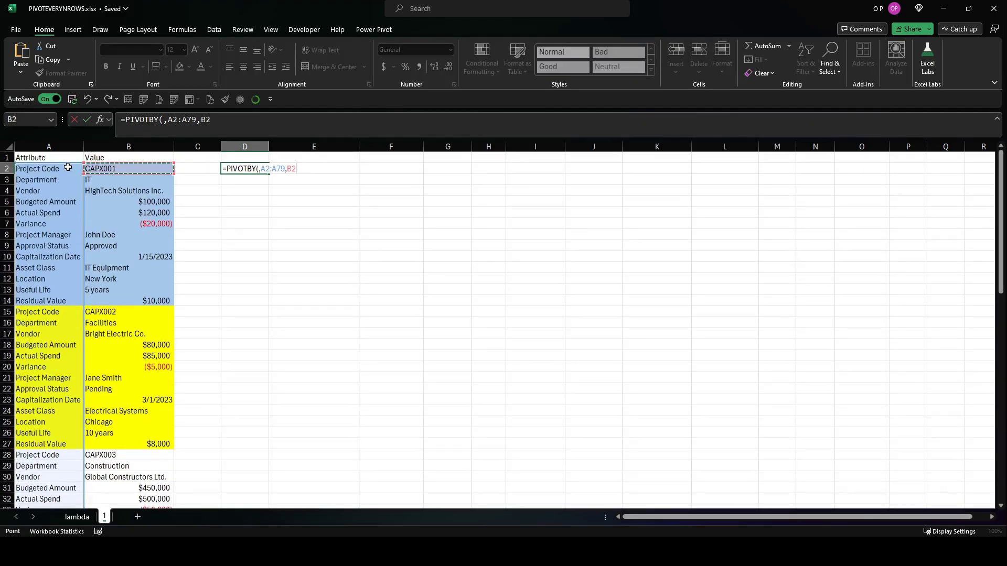
key(ctrl+shift+Down)
text(,MAX)
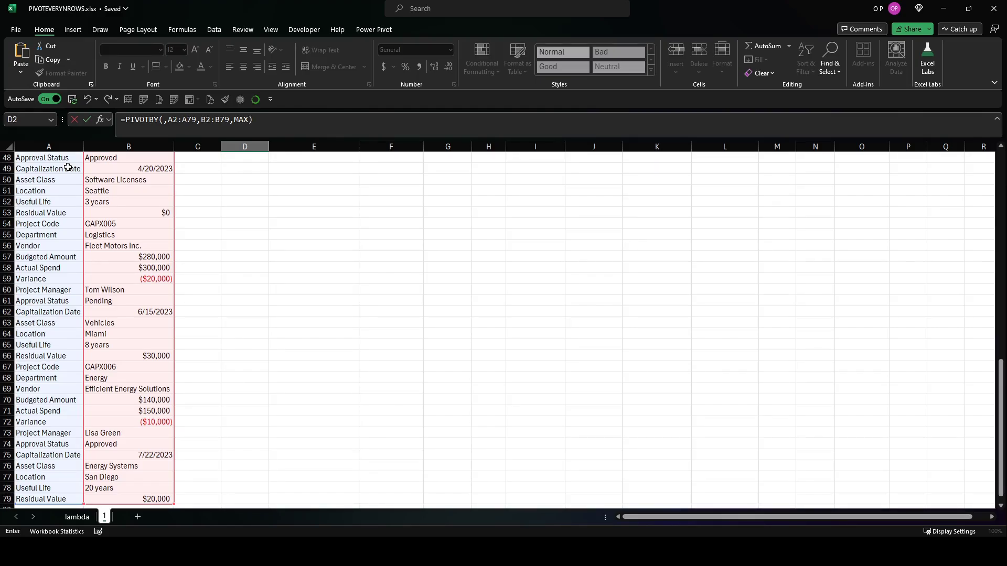
key(ctrl+Return)
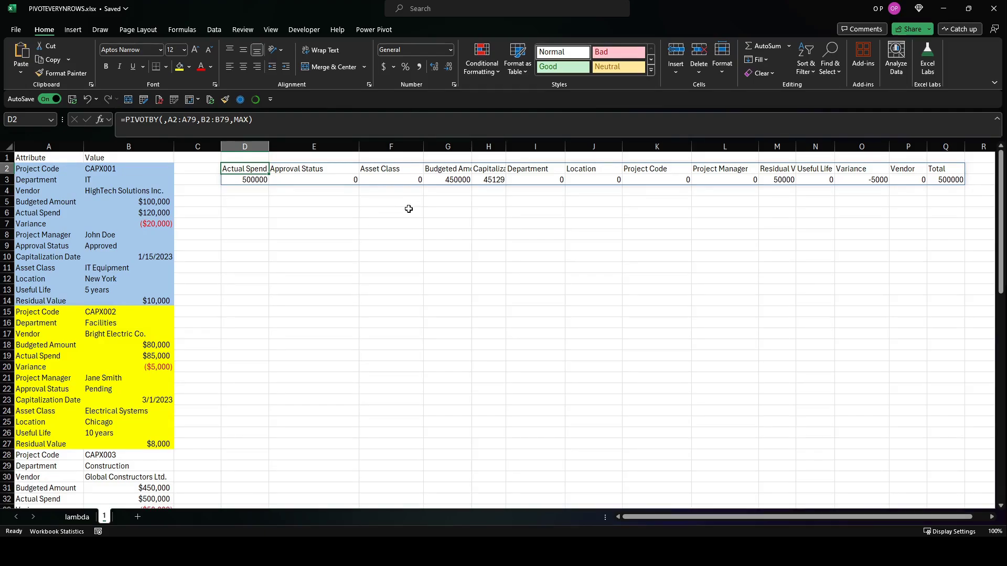
Move the spilled pivot results so they start at F2
click(169, 116)
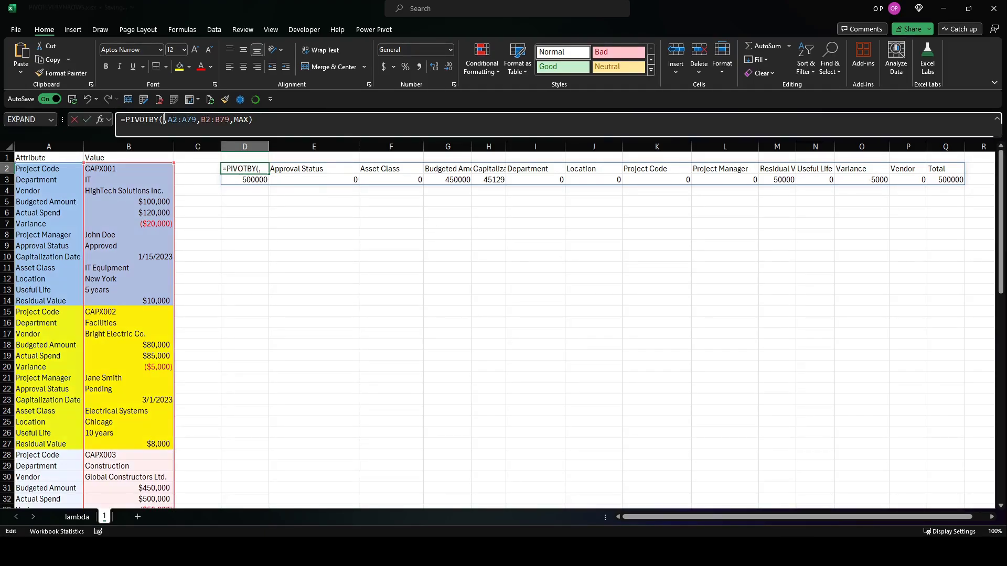
key(Escape)
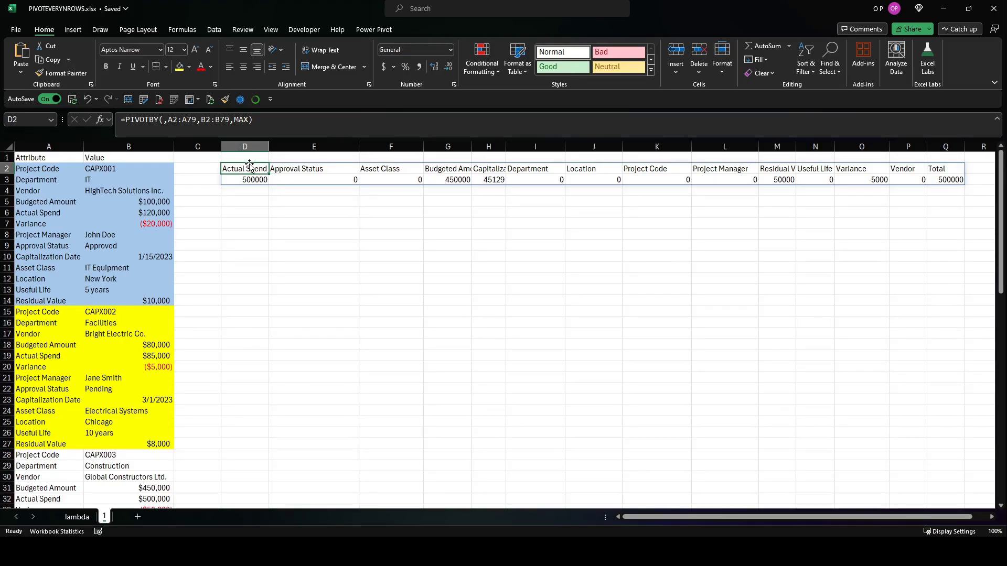
drag(249, 166, 406, 176)
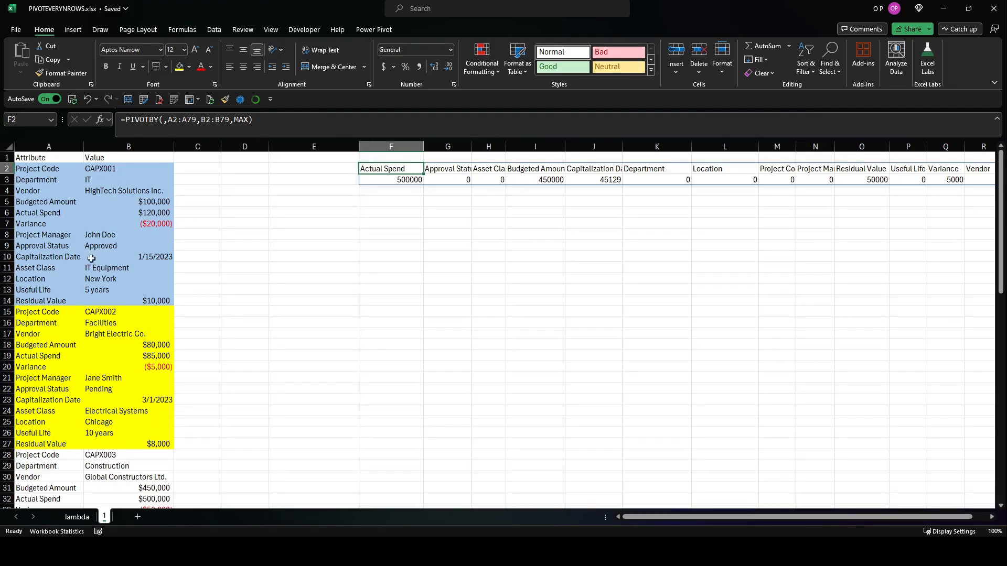
Enter =SEQUENCE(ROWS(A2:A79)) in C2 to number every source row
click(199, 169)
text(=SEARCH()
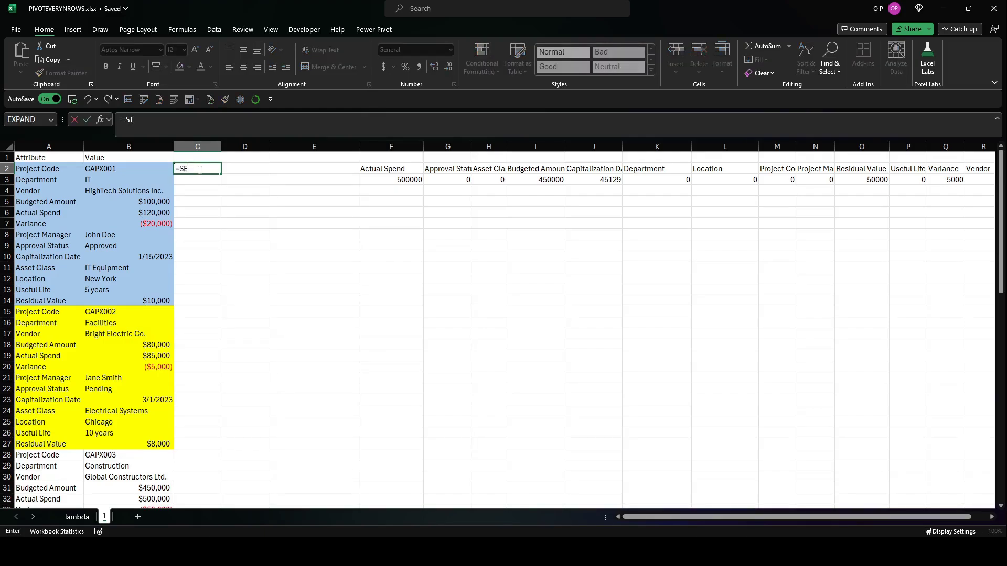
key(BackSpace)
key(BackSpace)
key(BackSpace)
text(Q)
key(Tab)
text(ROWS()
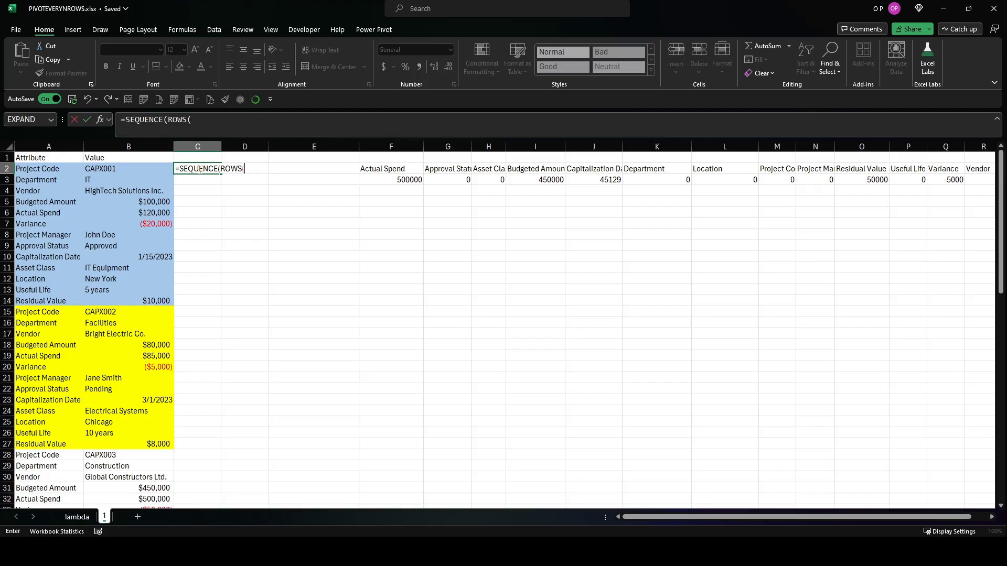
text(A2:A79))
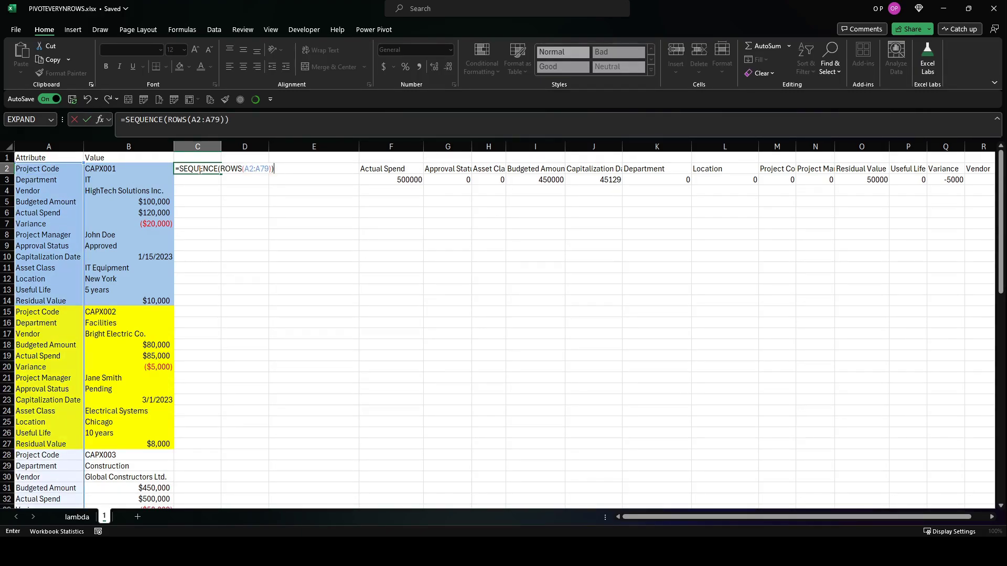
text())
key(Return)
key(ctrl+Down)
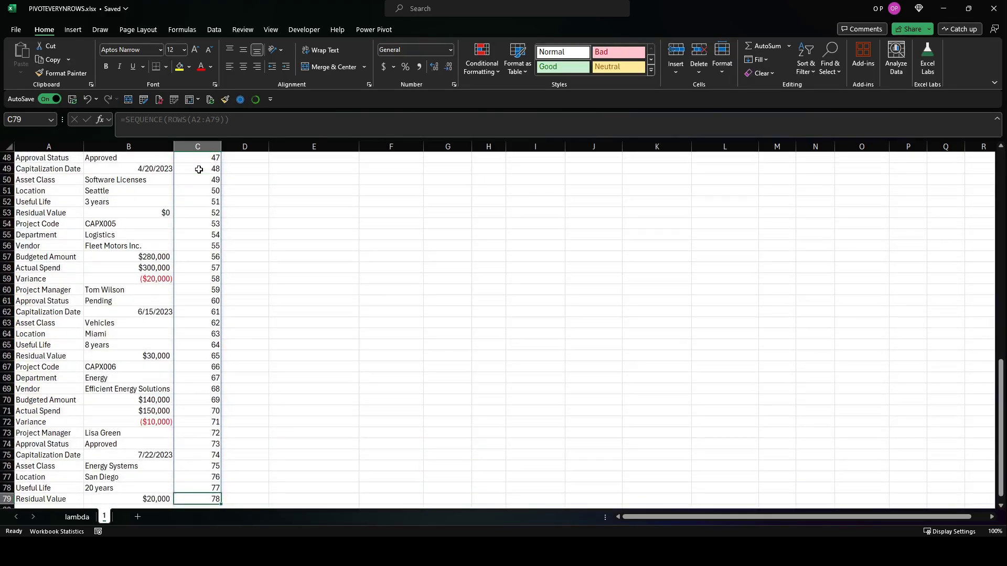
key(ctrl+Up)
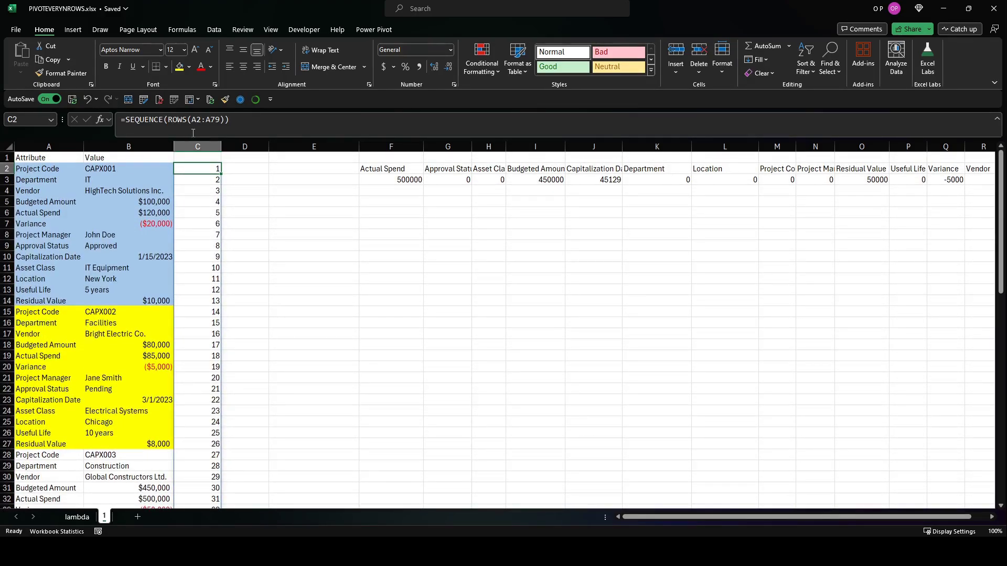
Divide the sequence by 13 and check the first two project blocks
click(252, 121)
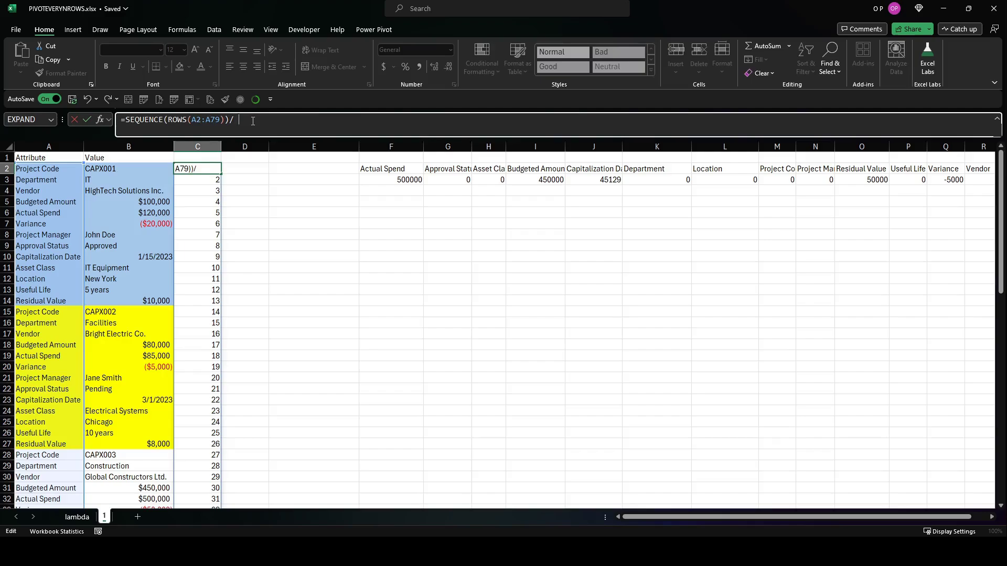
text(/13)
key(Return)
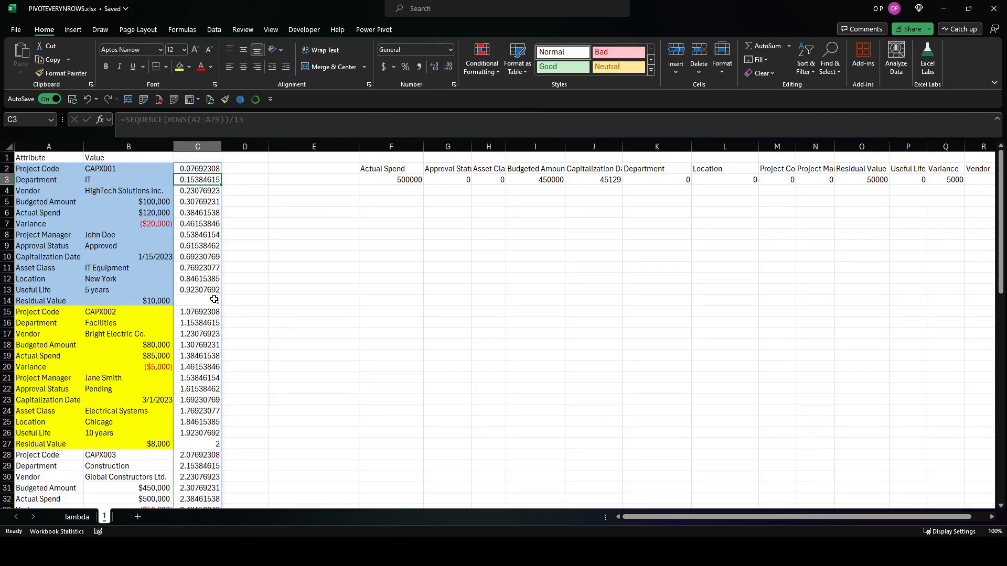
drag(204, 298, 204, 158)
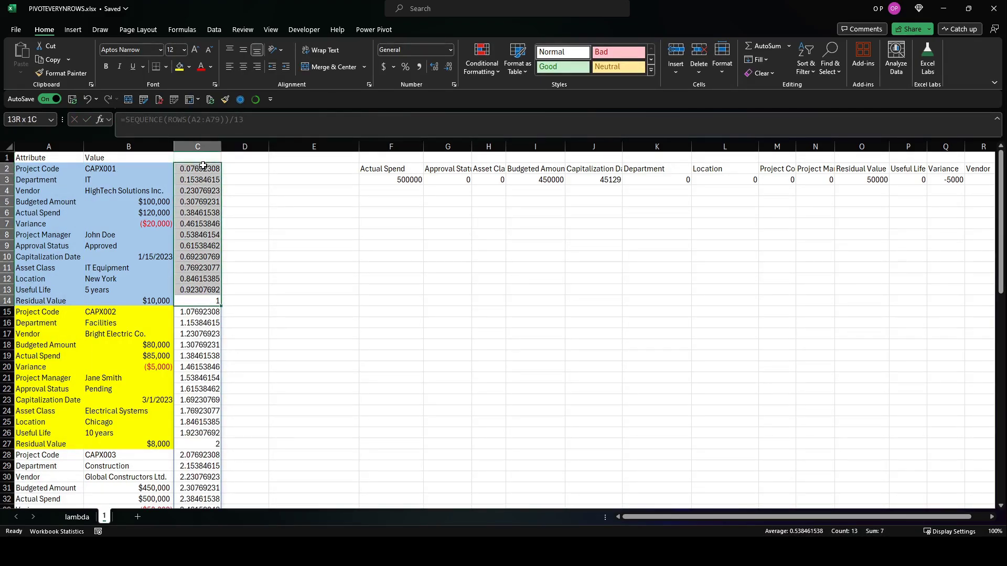
drag(209, 443, 207, 314)
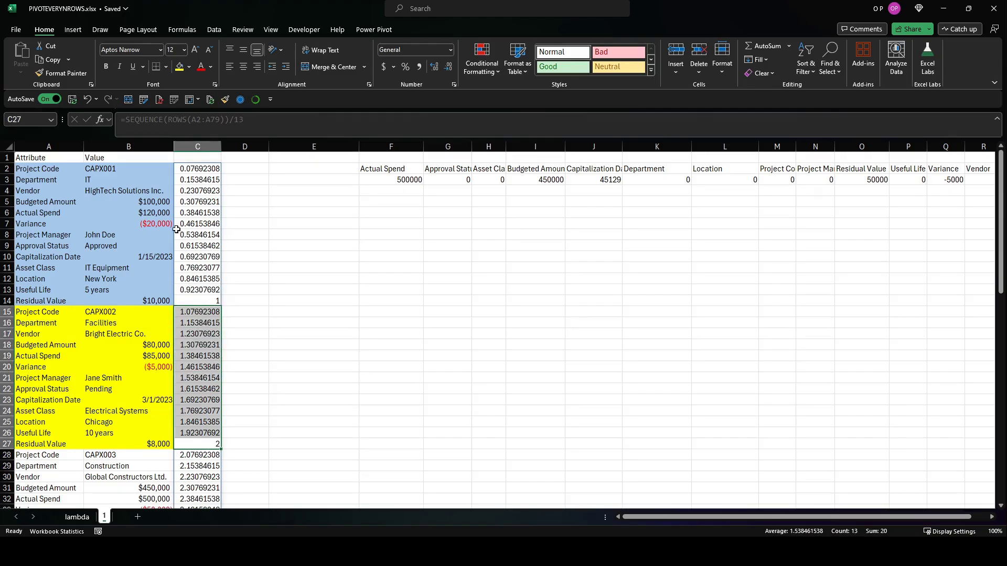
Wrap it in ROUNDUP(...,0) so the blocks read 1, then 2, and so on
click(210, 167)
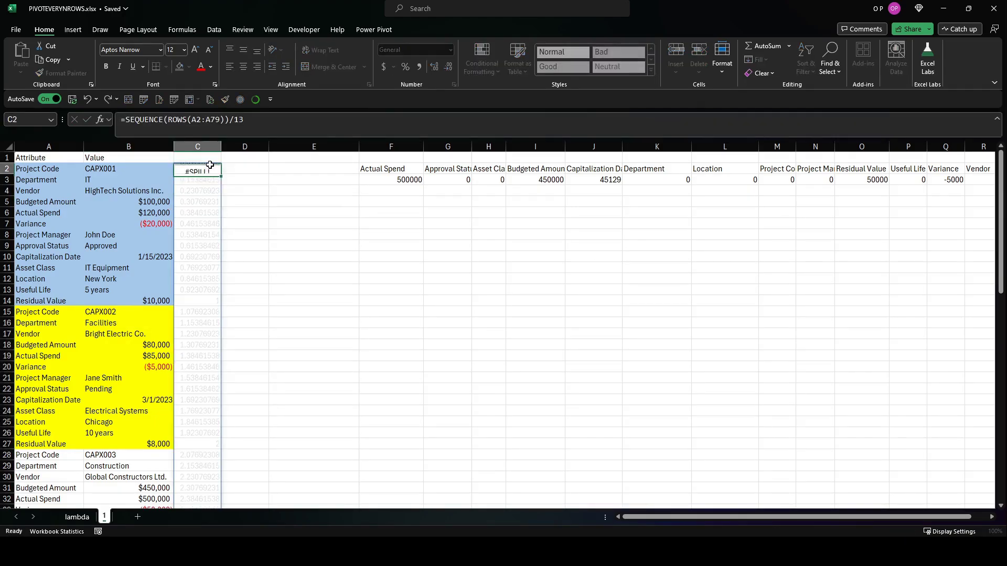
click(127, 121)
text(ROUNDUP()
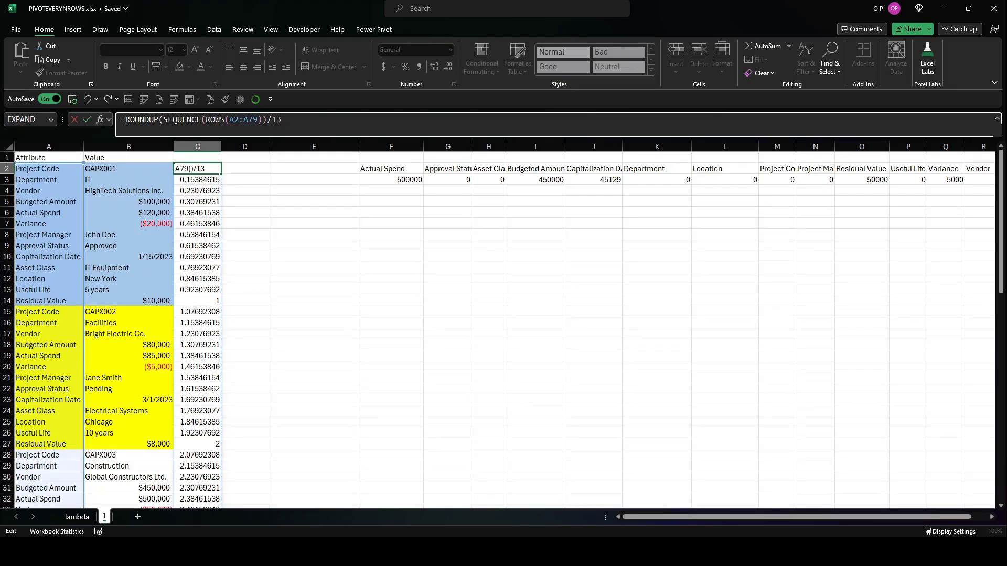
key(Return)
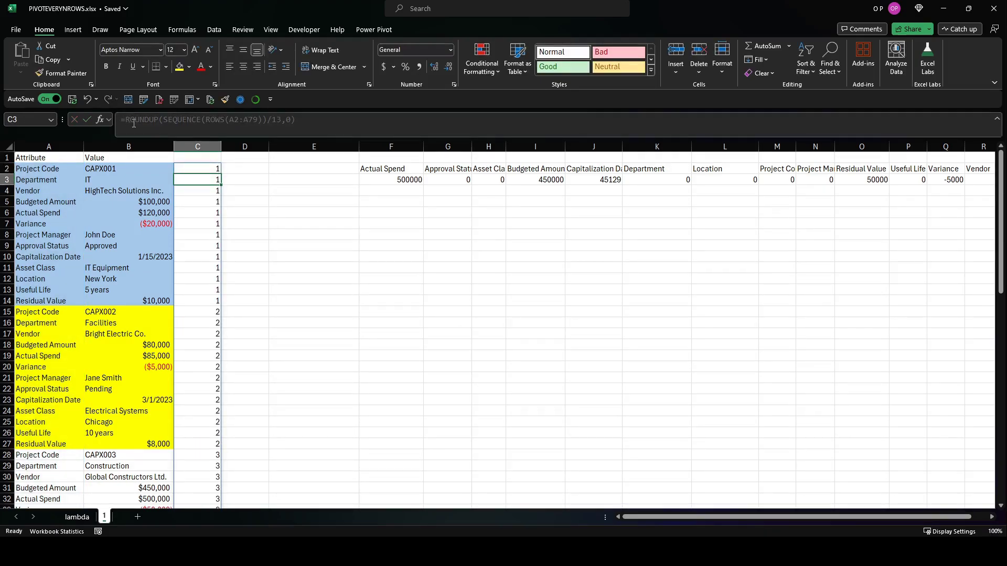
drag(211, 301, 209, 166)
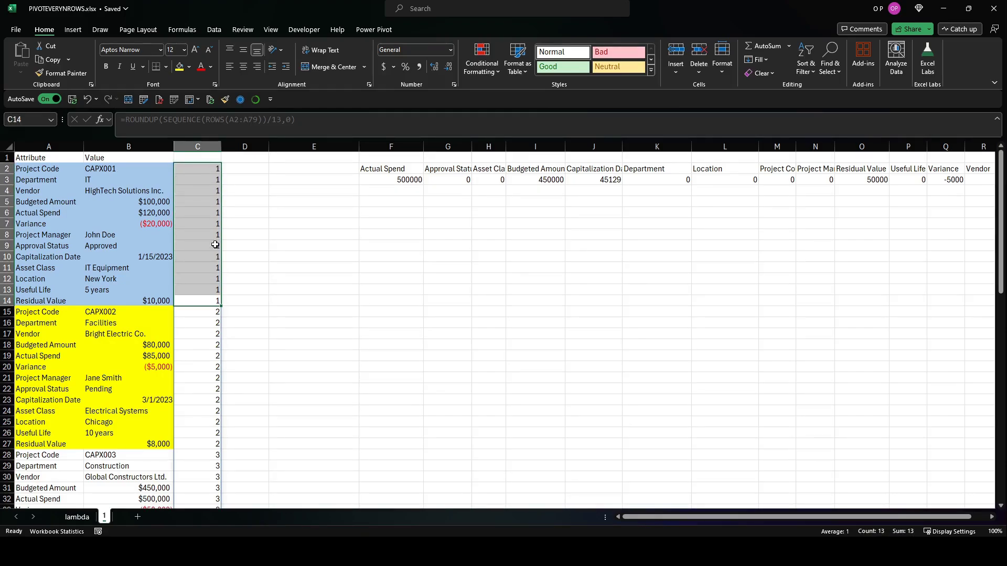
drag(214, 445, 211, 311)
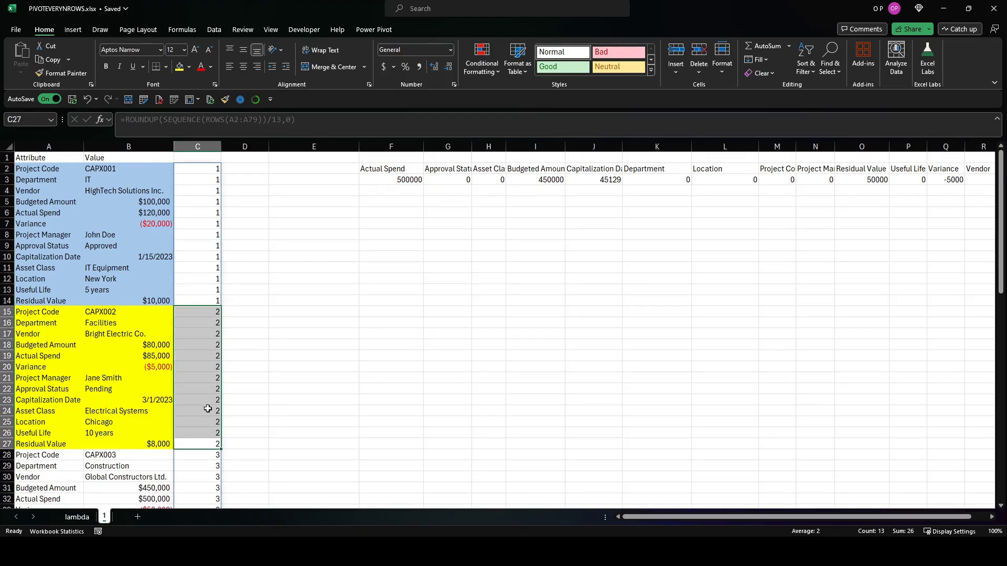
click(401, 180)
Use the spilled C2# block numbers as the PIVOTBY row field
click(395, 168)
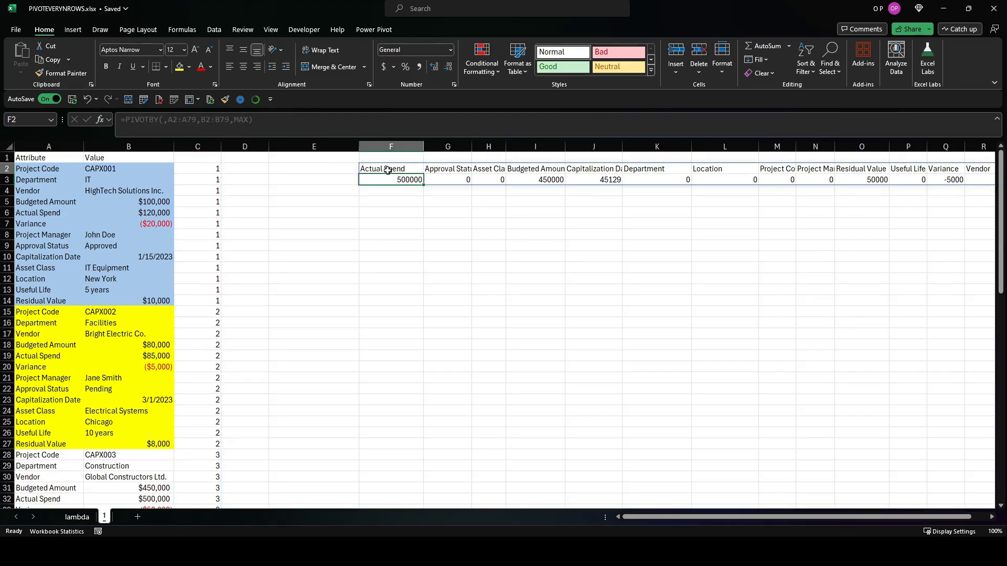
click(165, 120)
text(,)
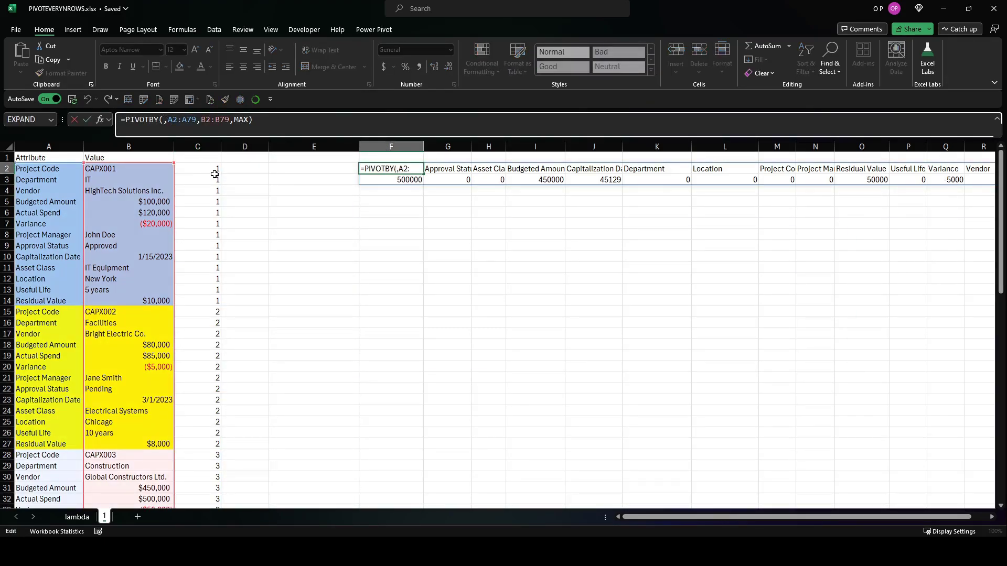
click(210, 171)
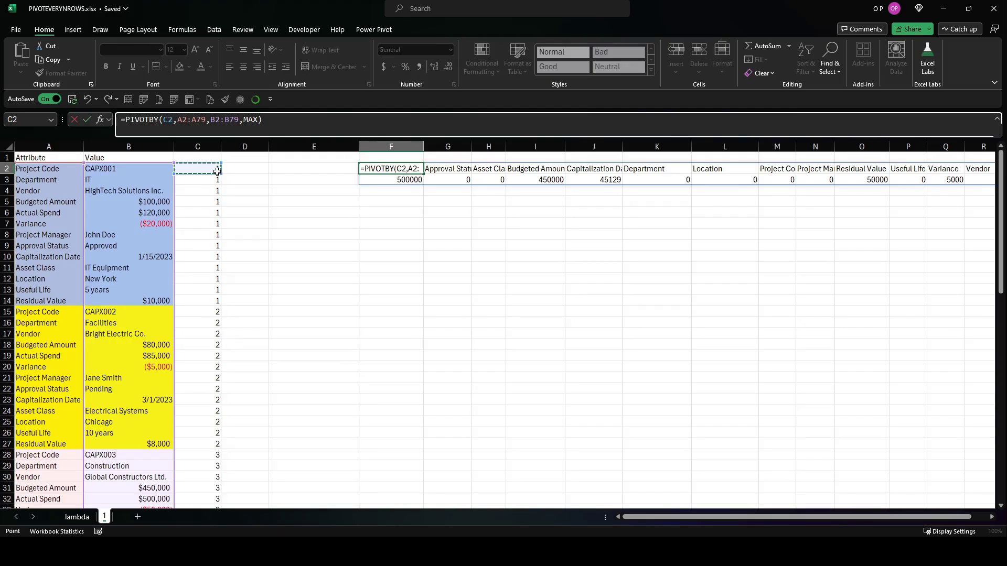
text(#)
key(Return)
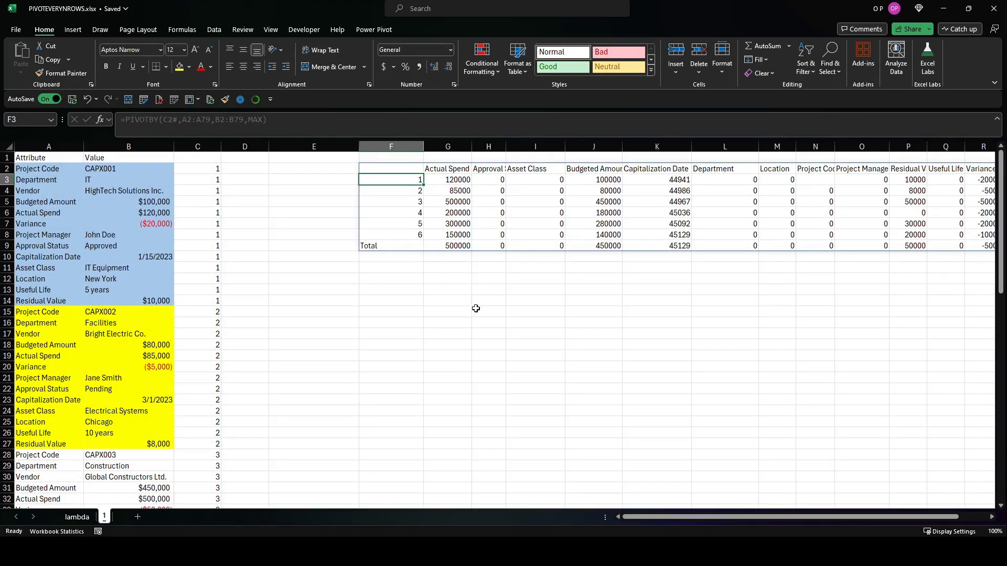
Append ,0,,0 after MAX to remove the grand Total row
mouse_move(776, 518)
mouse_down()
mouse_move(805, 519)
mouse_move(776, 519)
mouse_up()
drag(379, 245, 469, 249)
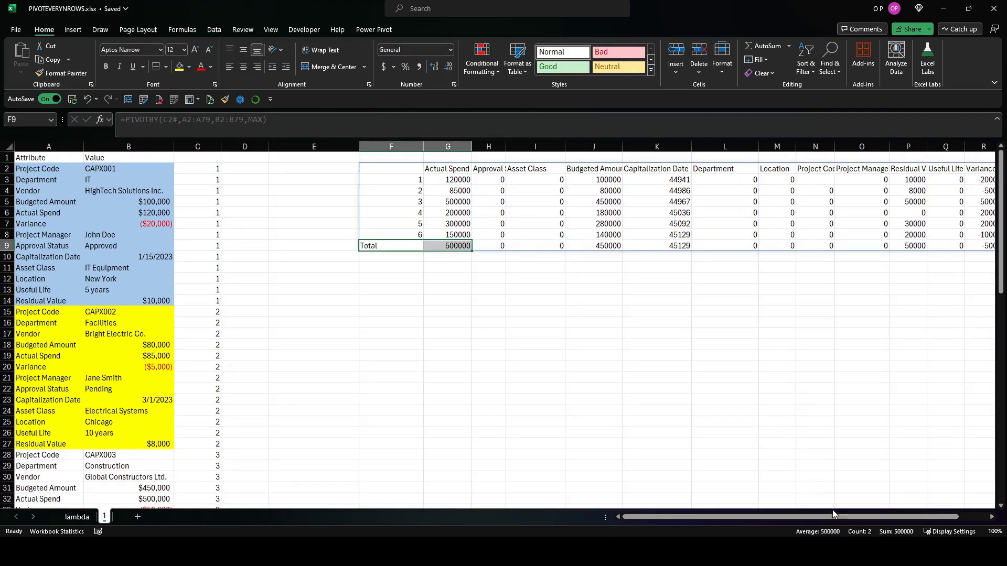
click(991, 517)
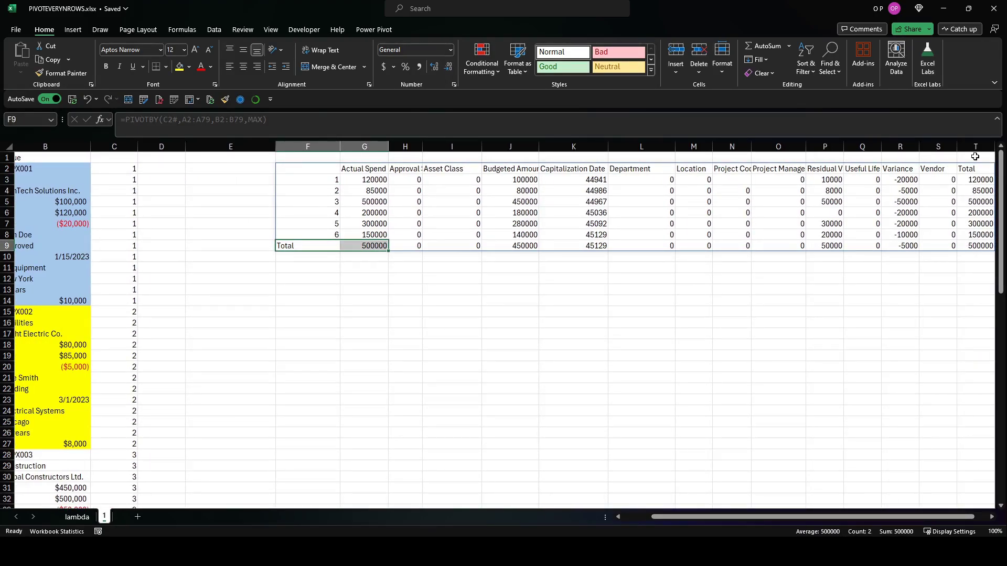
drag(974, 167, 976, 242)
key(ctrl+Left)
click(265, 122)
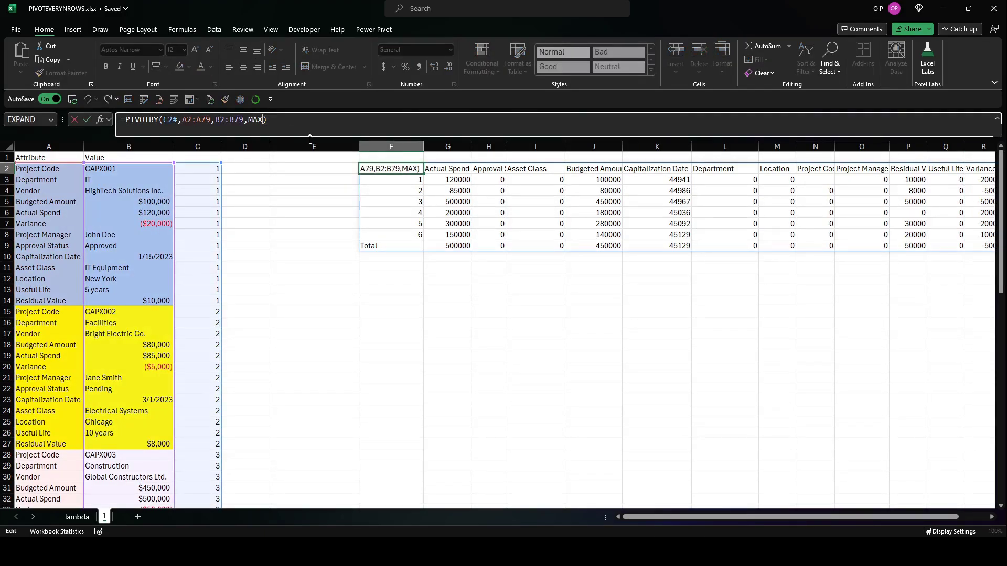
text(,0,,)
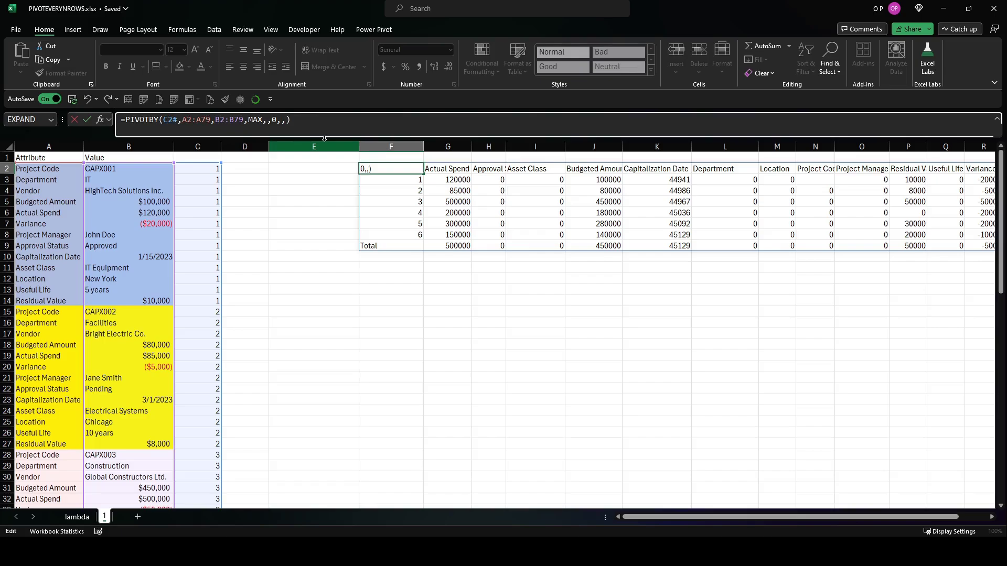
text(0)
key(Return)
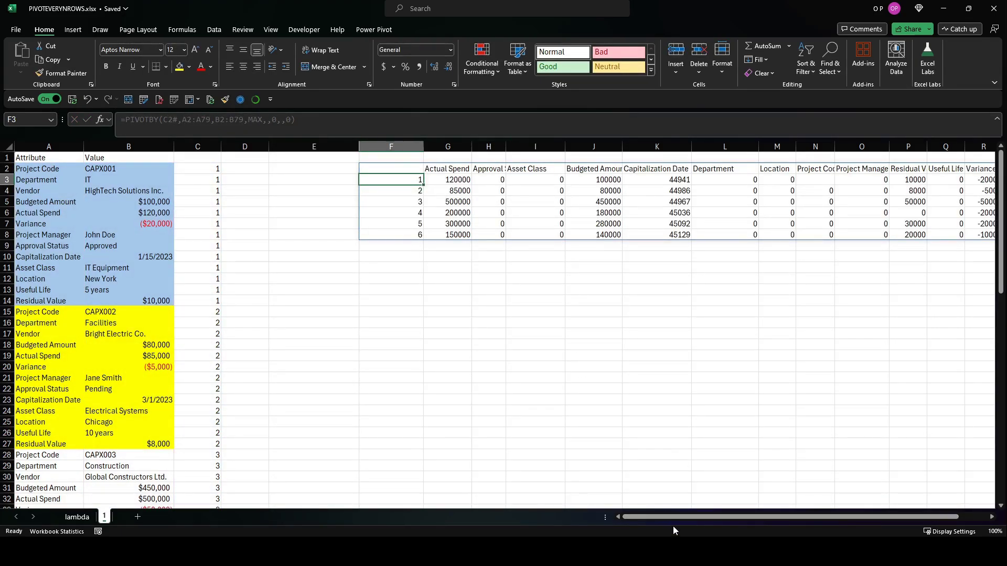
scroll(758, 522, right, 3)
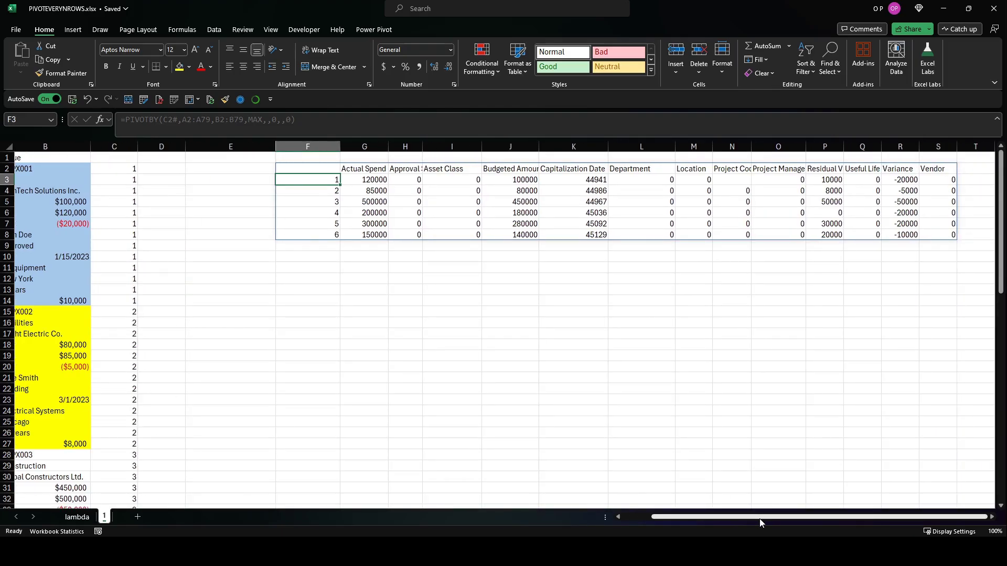
scroll(712, 521, left, 3)
drag(460, 179, 530, 230)
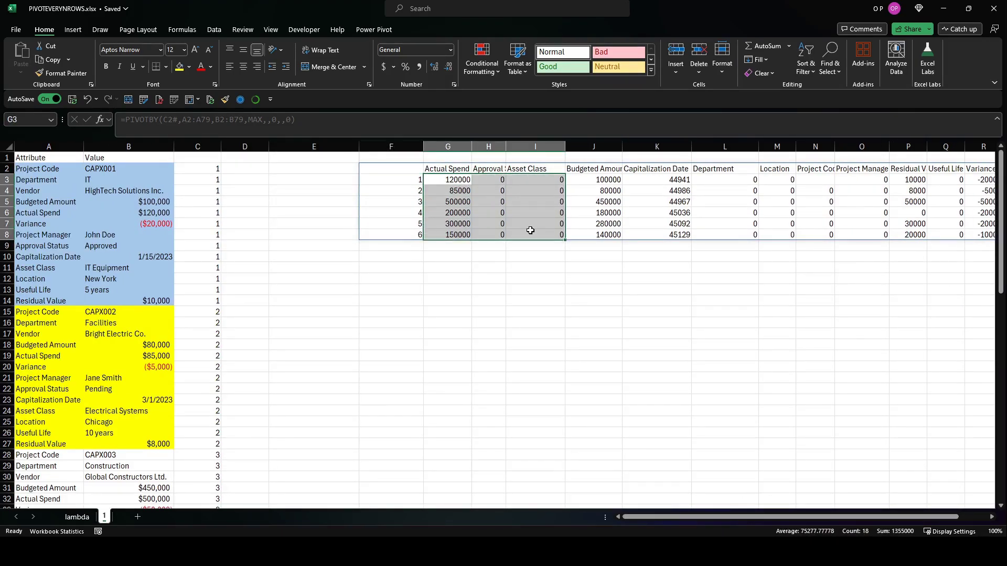
Replace the MAX aggregation with T and check the blank numeric columns
click(631, 198)
click(377, 168)
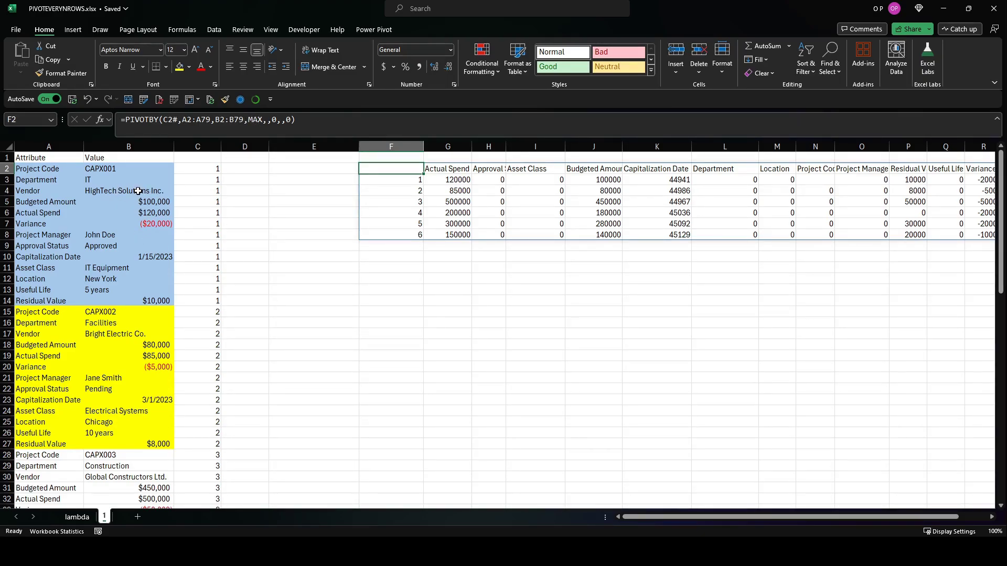
double_click(258, 120)
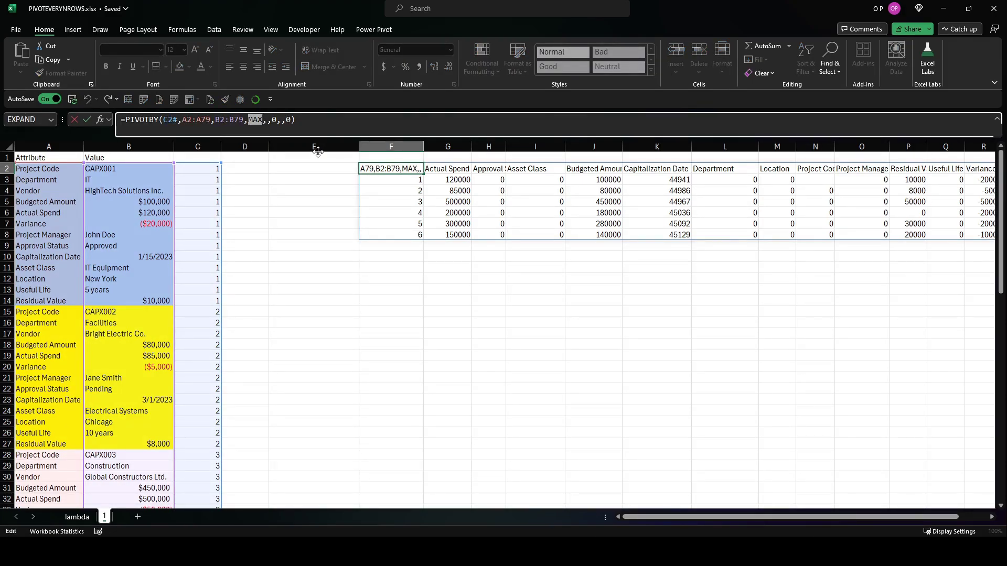
text(T)
key(Return)
key(Right)
key(Right)
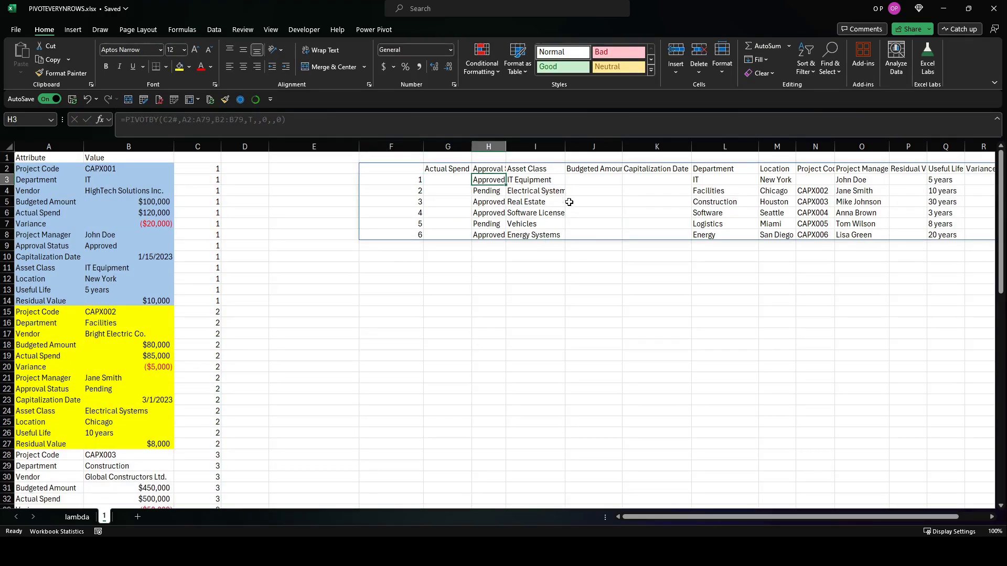
drag(596, 180, 663, 224)
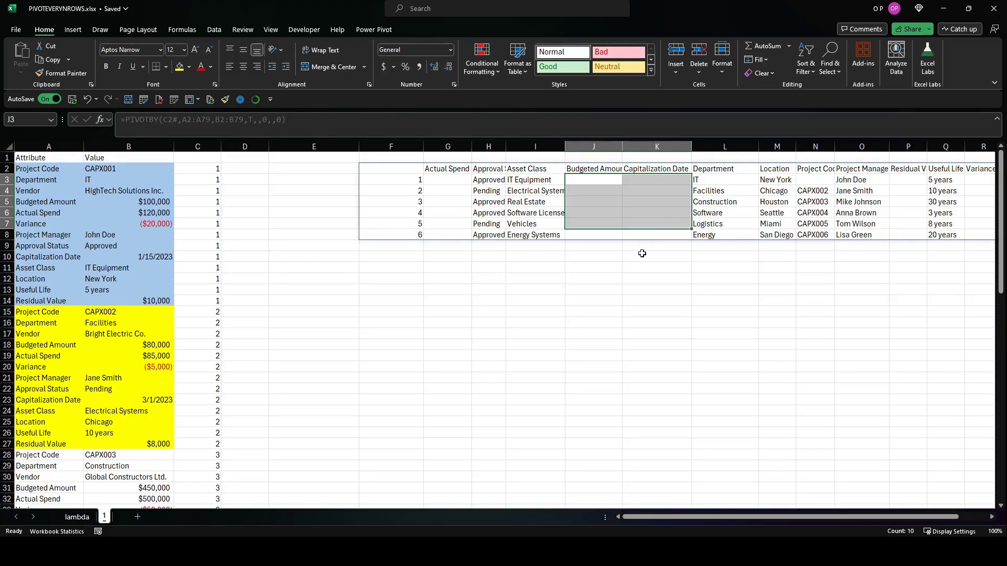
Inspect the Vendor attribute and its value in source columns A and B
click(407, 172)
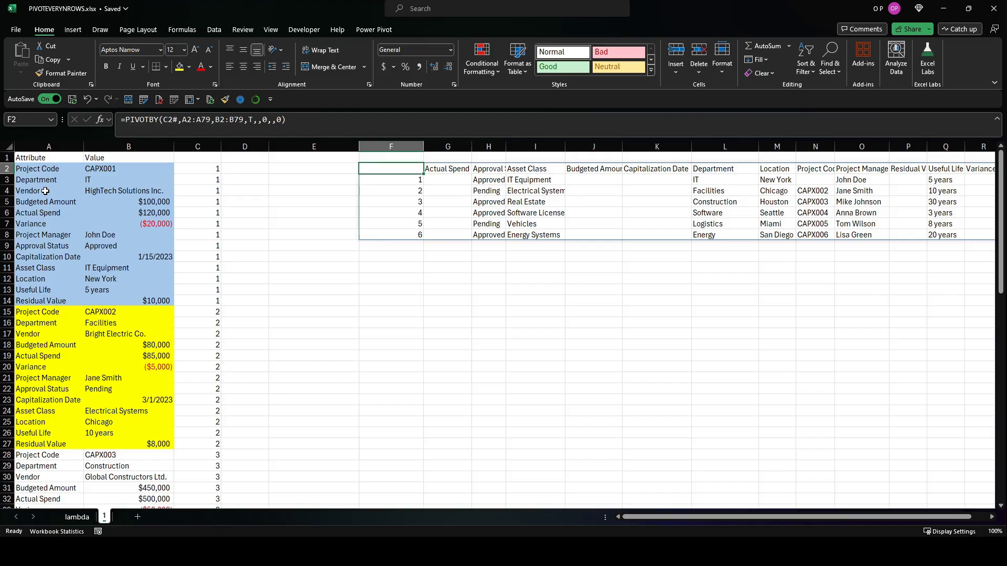
drag(38, 190, 109, 190)
drag(119, 156, 129, 191)
click(129, 191)
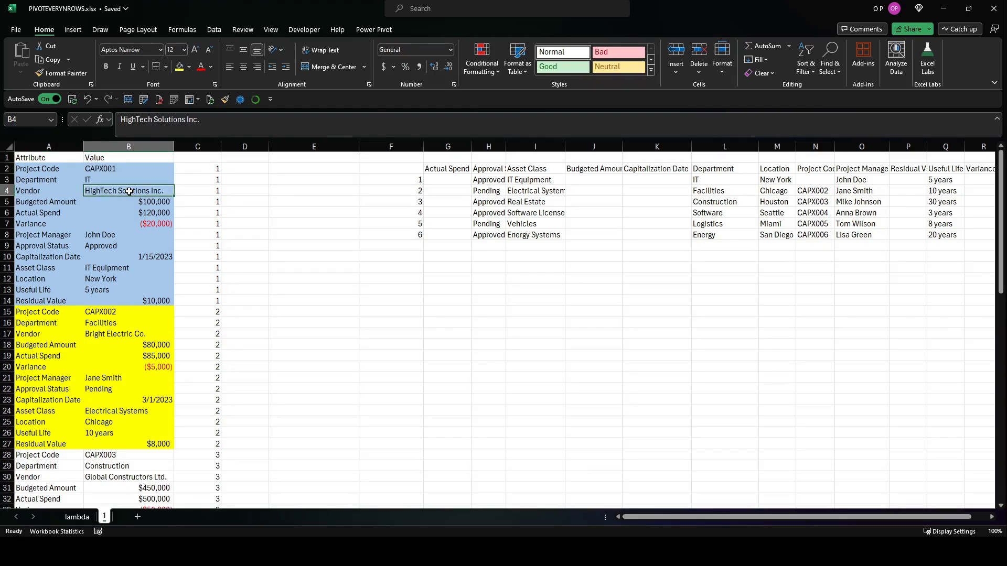
drag(19, 188, 114, 192)
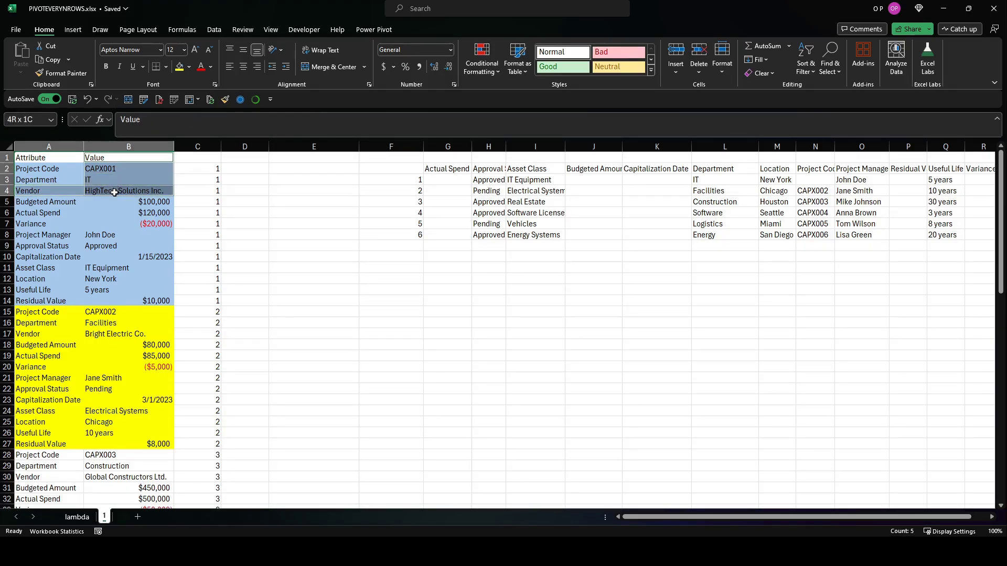
click(408, 167)
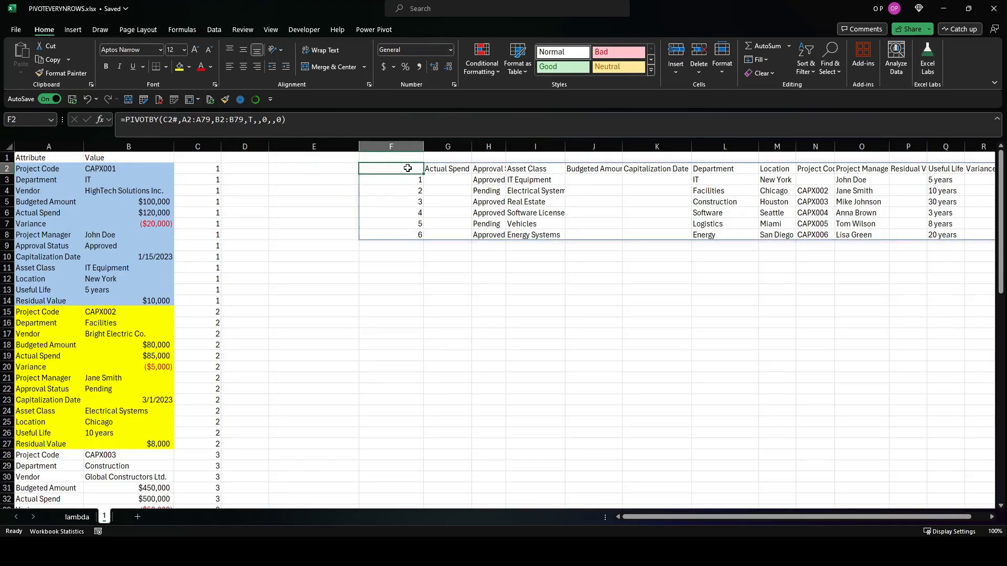
Swap the T aggregation for SINGLE so numbers and text fill every project row
click(254, 120)
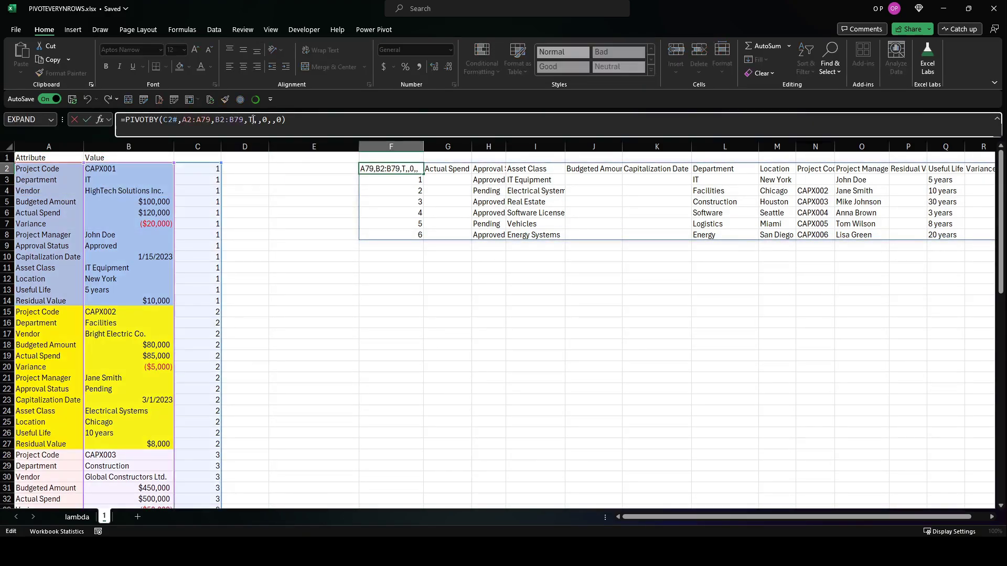
key(BackSpace)
text(SINGLE)
key(Return)
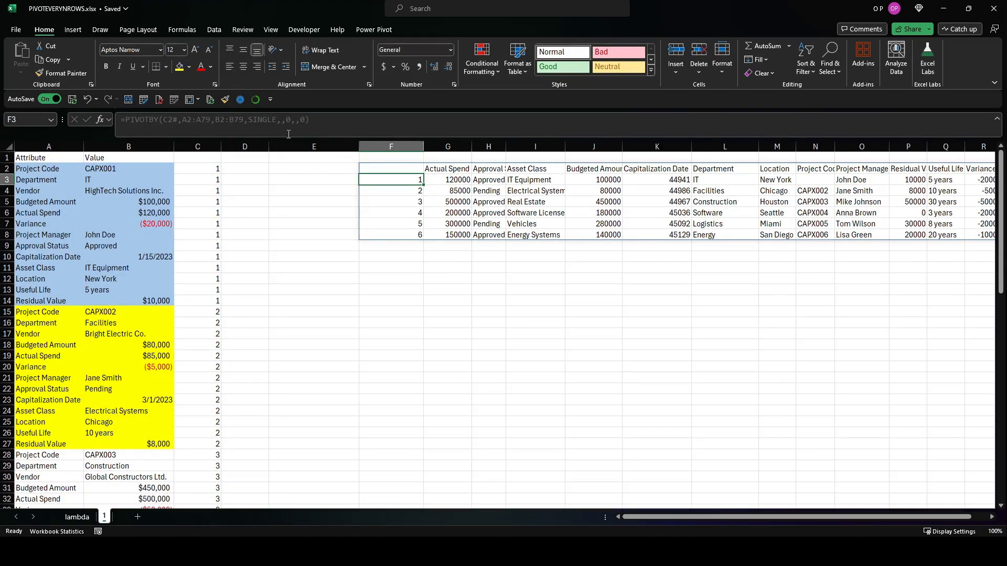
click(486, 182)
click(405, 169)
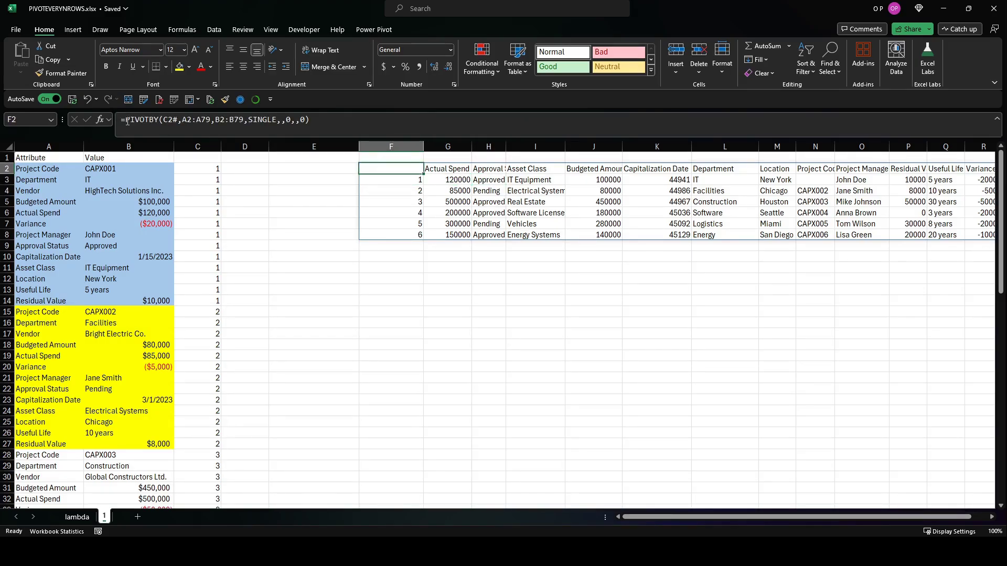
drag(399, 169, 398, 234)
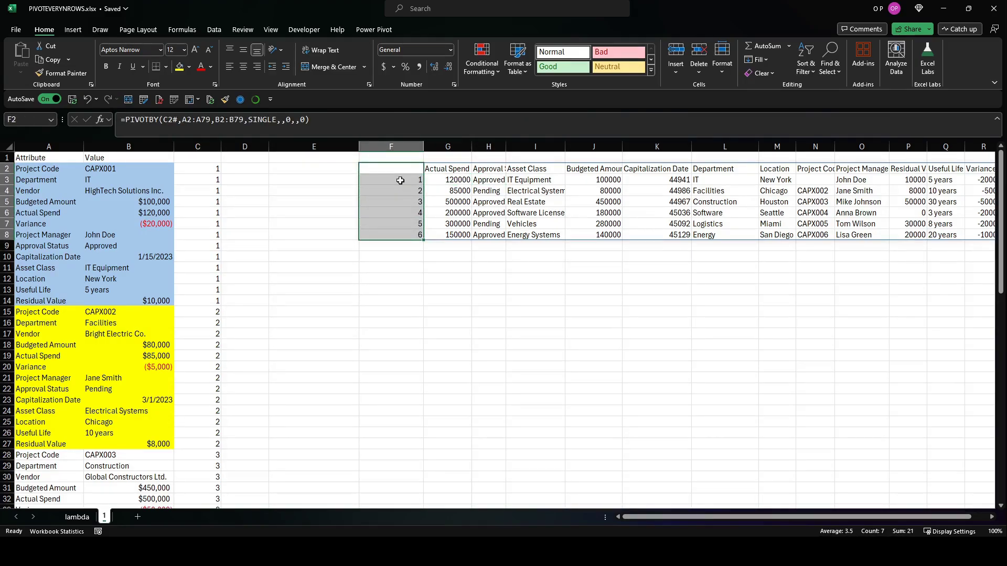
Wrap the PIVOTBY in DROP(...,,1) to remove the record-number column
click(399, 169)
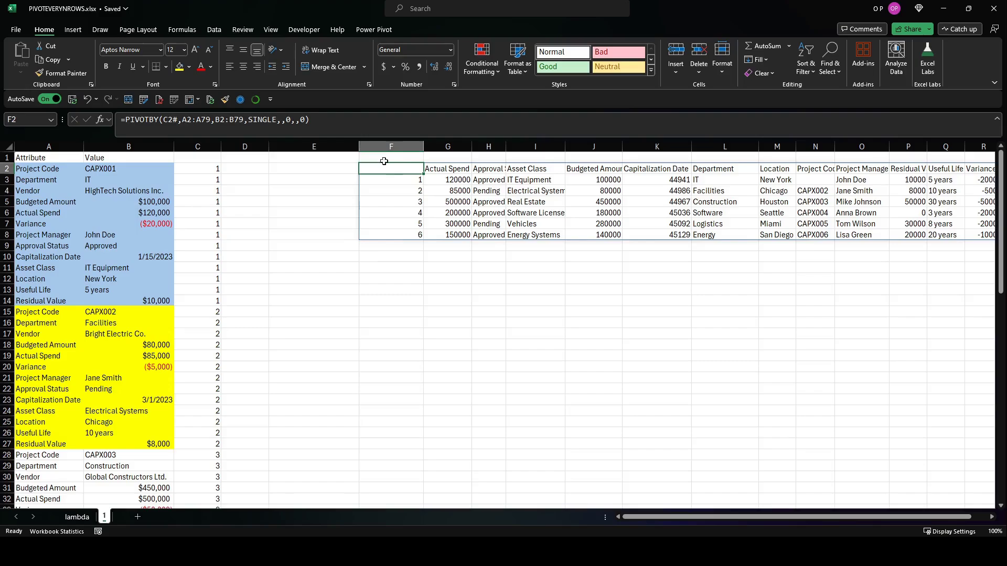
click(136, 120)
text(DROP()
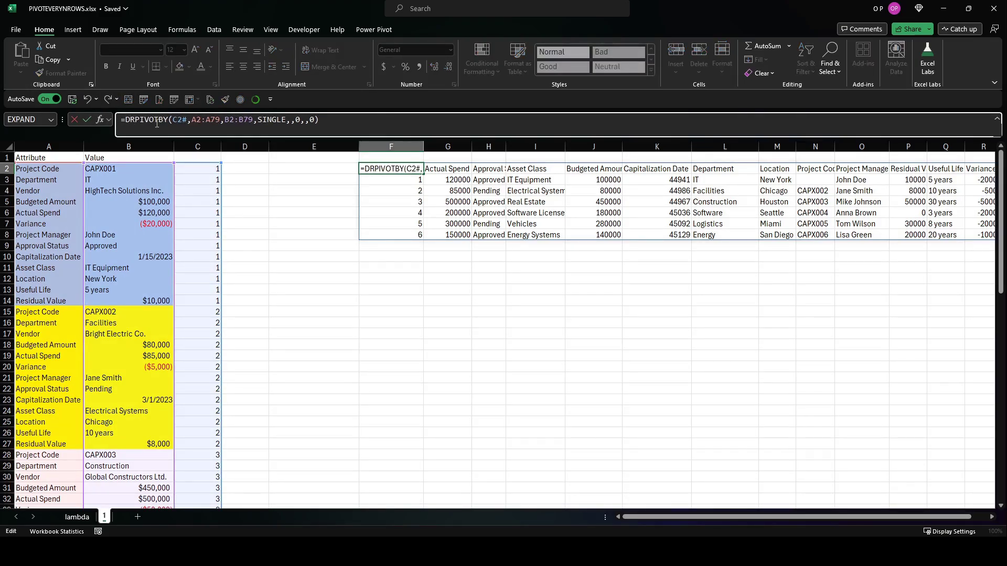
key(End)
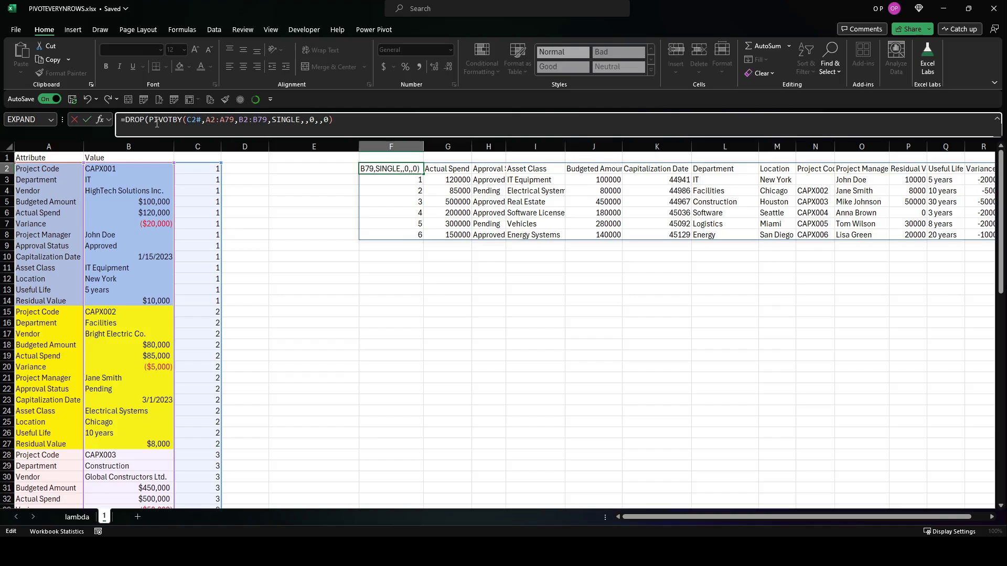
text(,,1)
key(ctrl+Return)
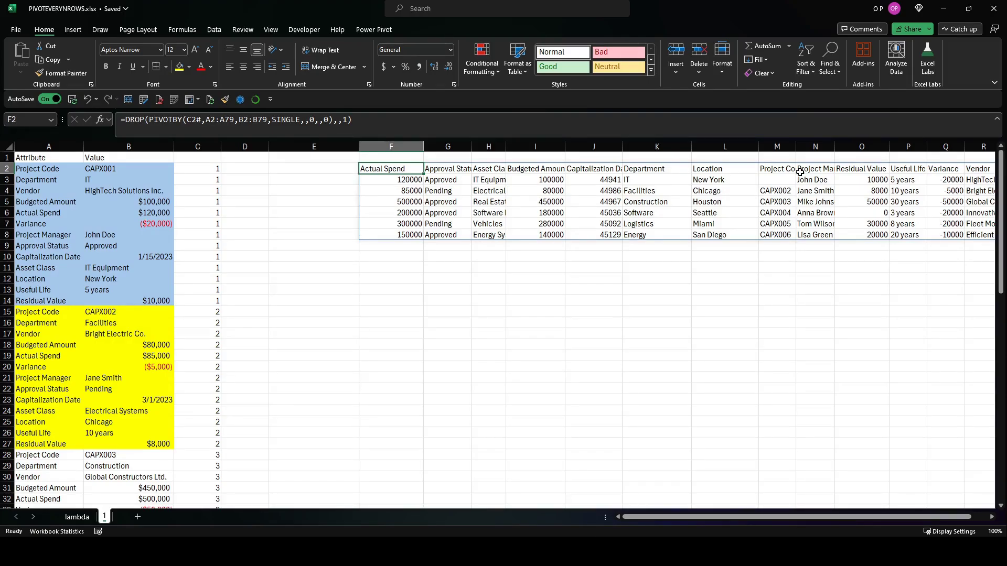
click(783, 179)
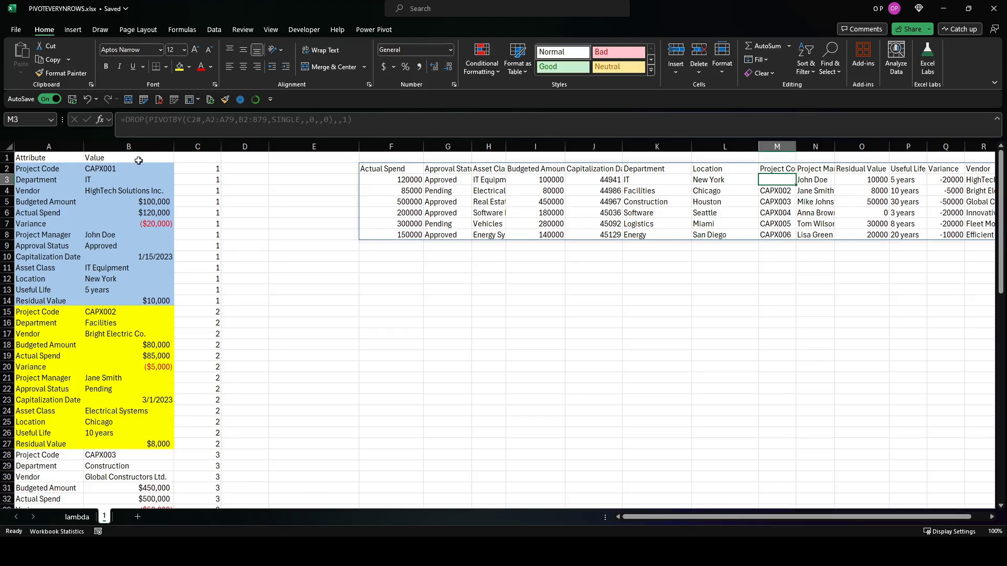
Add 0 after SINGLE so the first Project Code, CAPX001, appears again
drag(33, 170, 123, 169)
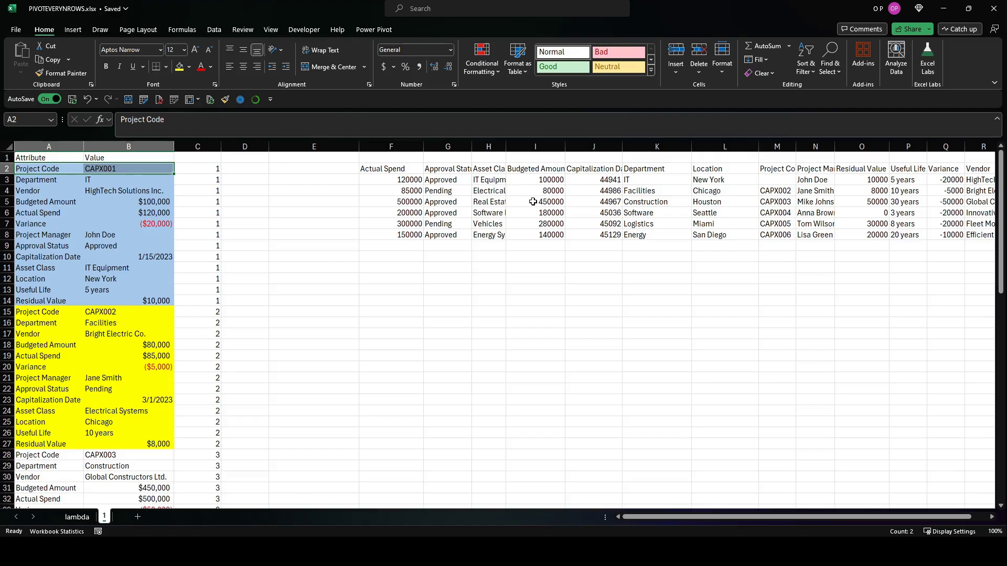
click(390, 168)
click(308, 120)
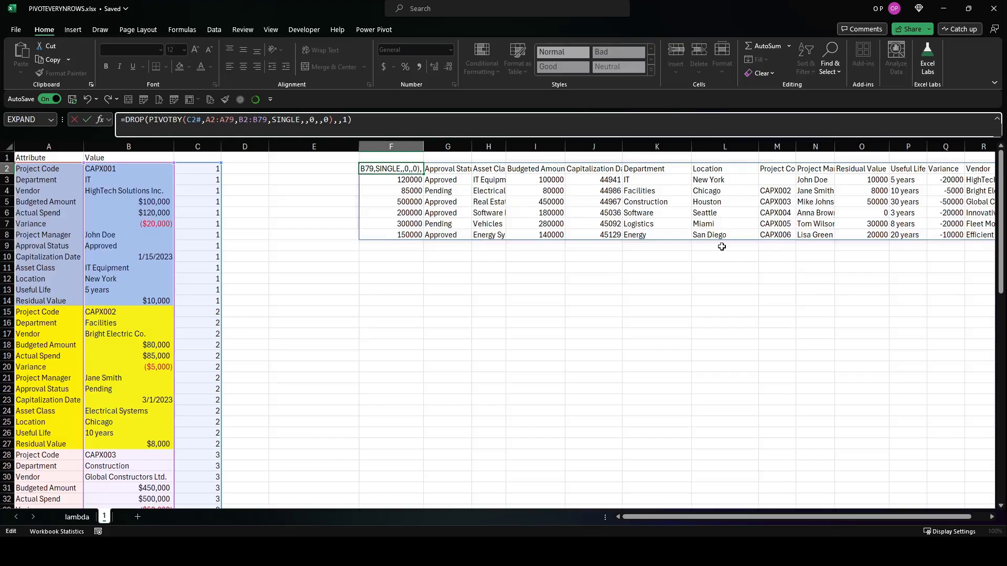
text(0)
key(ctrl+Return)
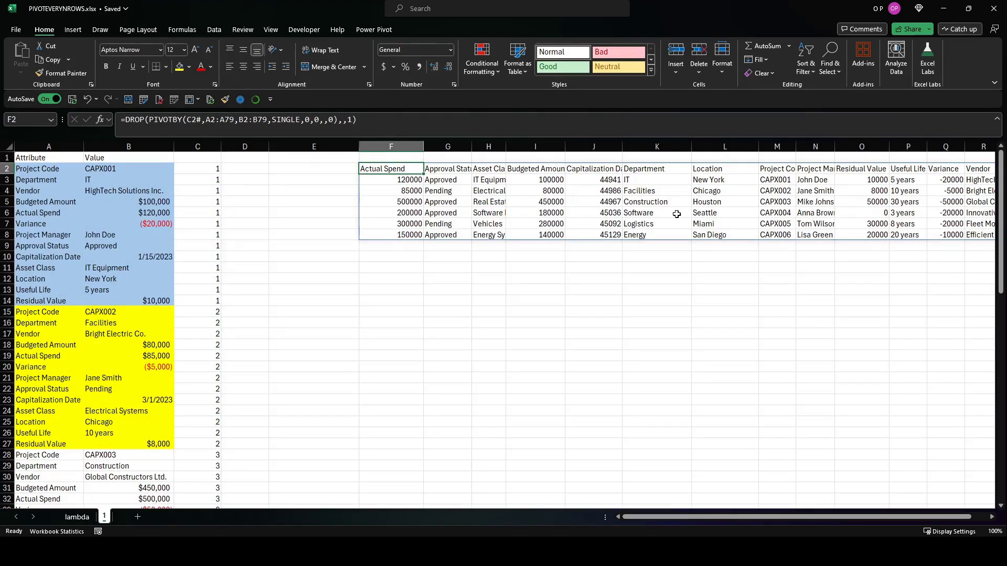
drag(400, 168, 983, 168)
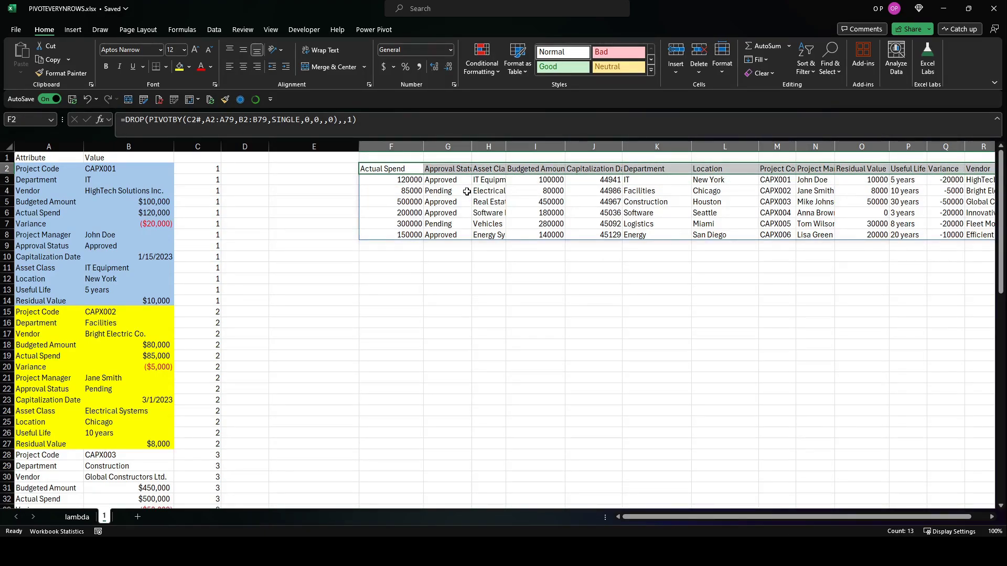
drag(37, 168, 48, 301)
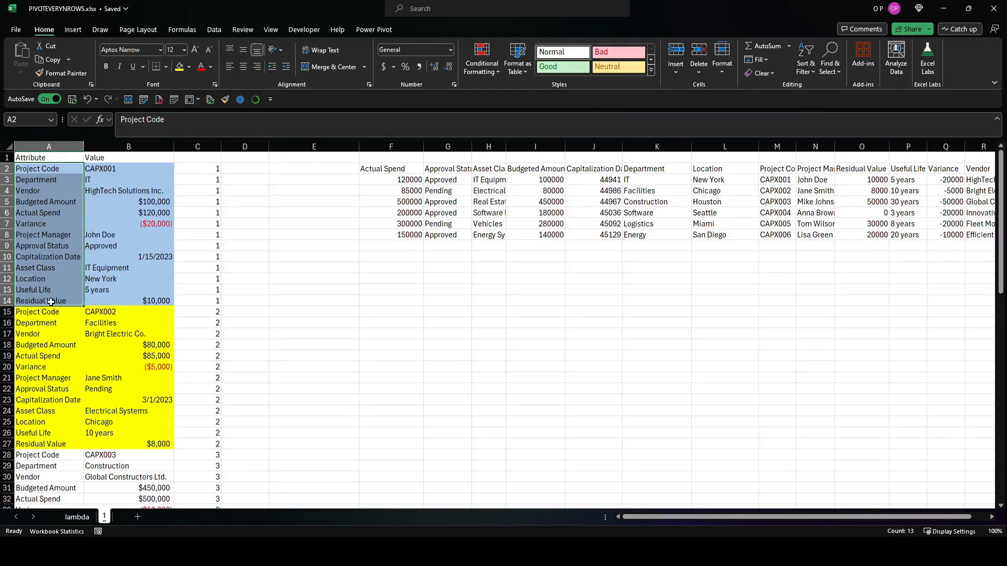
click(52, 301)
click(401, 169)
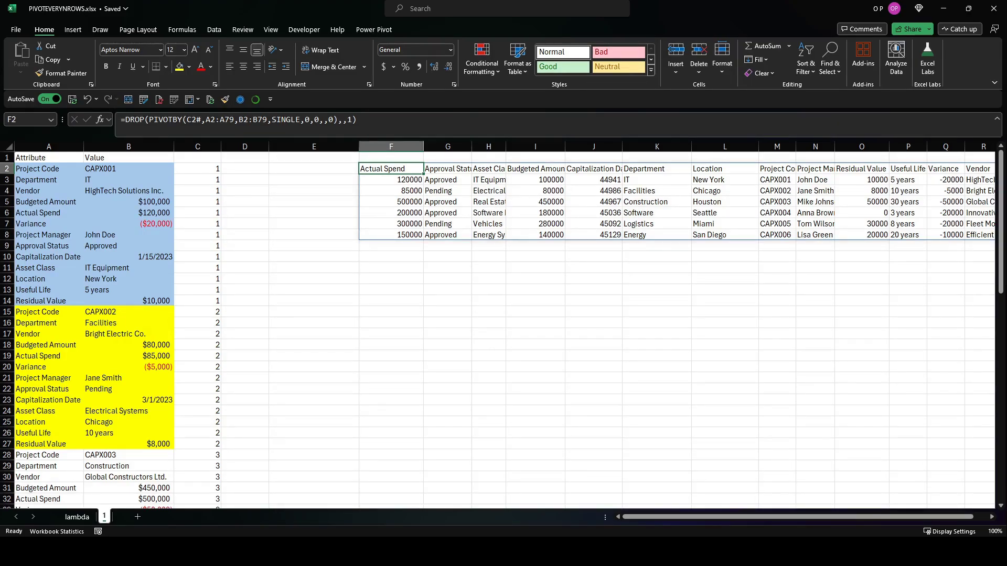
Enter =SEQUENCE(ROWS(A2:A79),,0) in D2 as a zero-based row counter
click(244, 169)
text(=SEQUENCE()
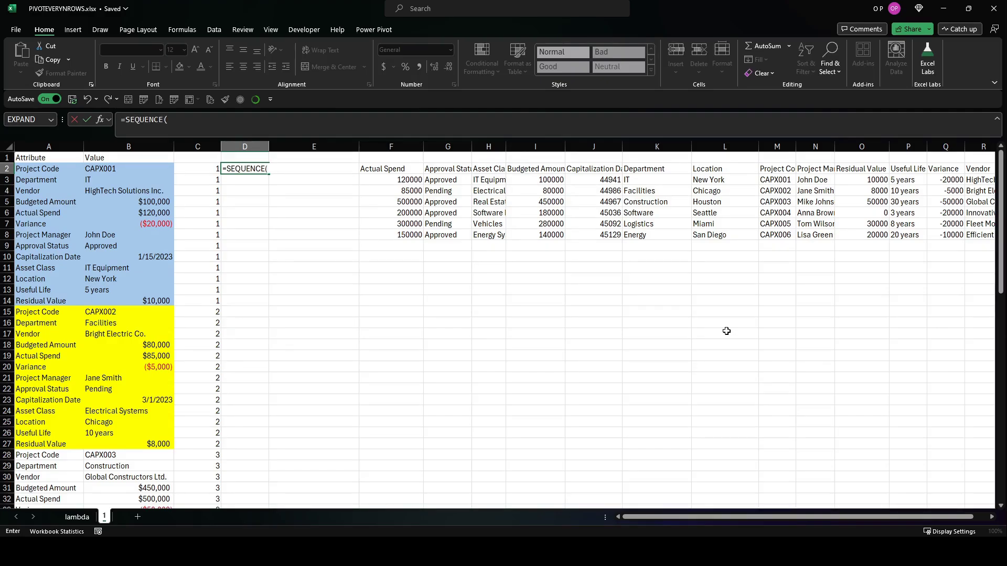
text(ROWS(A2:A)
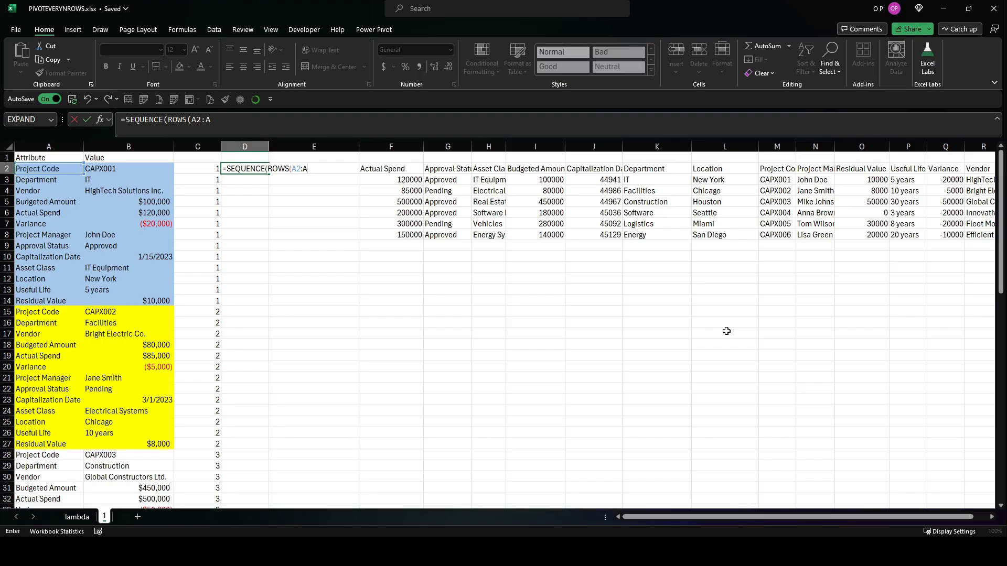
text(79),)
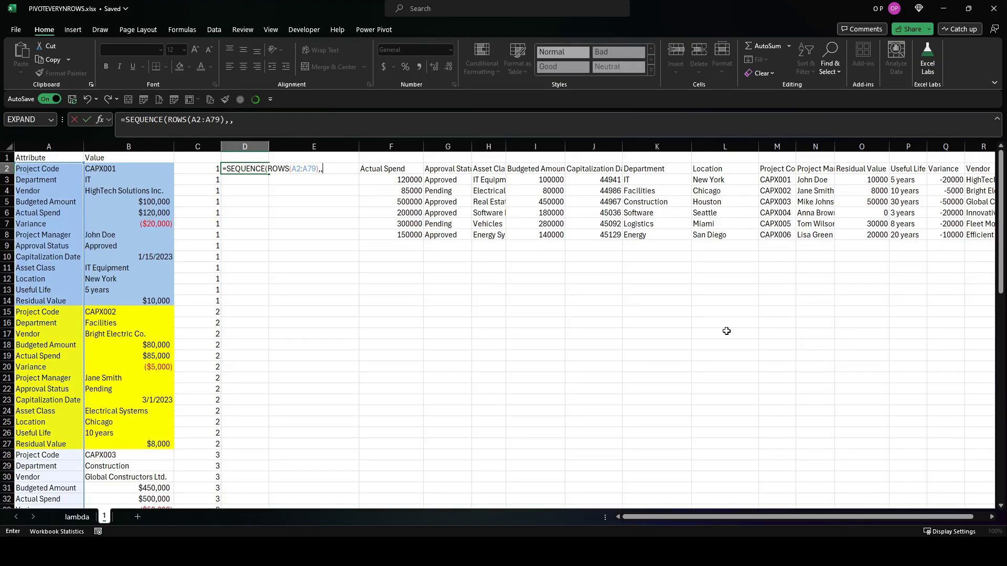
text(,0)
text())
key(ctrl+Return)
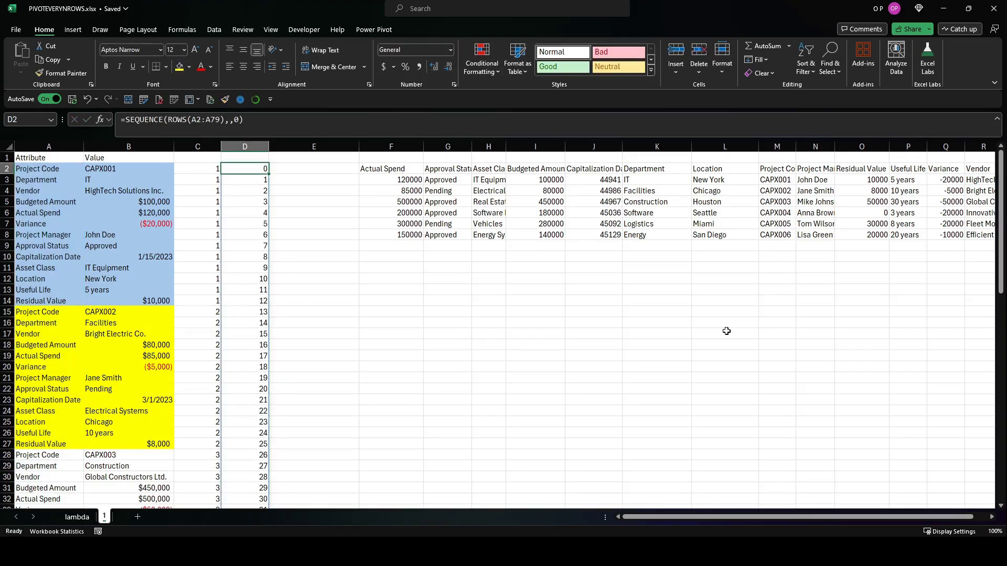
key(ctrl+Down)
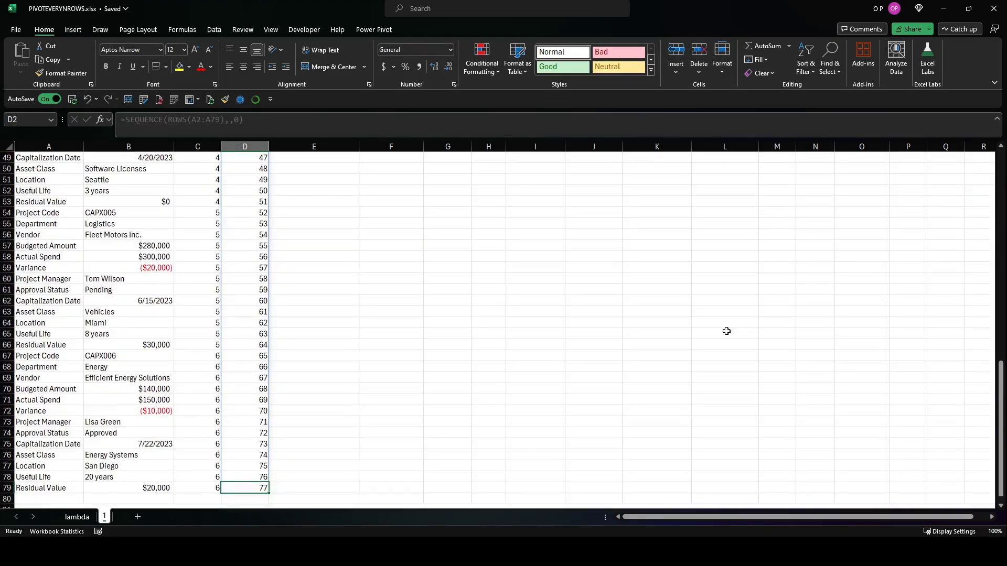
key(ctrl+Up)
key(ctrl+Up)
key(Down)
Wrap the sequence in MOD(...,13) so the counter repeats 0–12
click(128, 120)
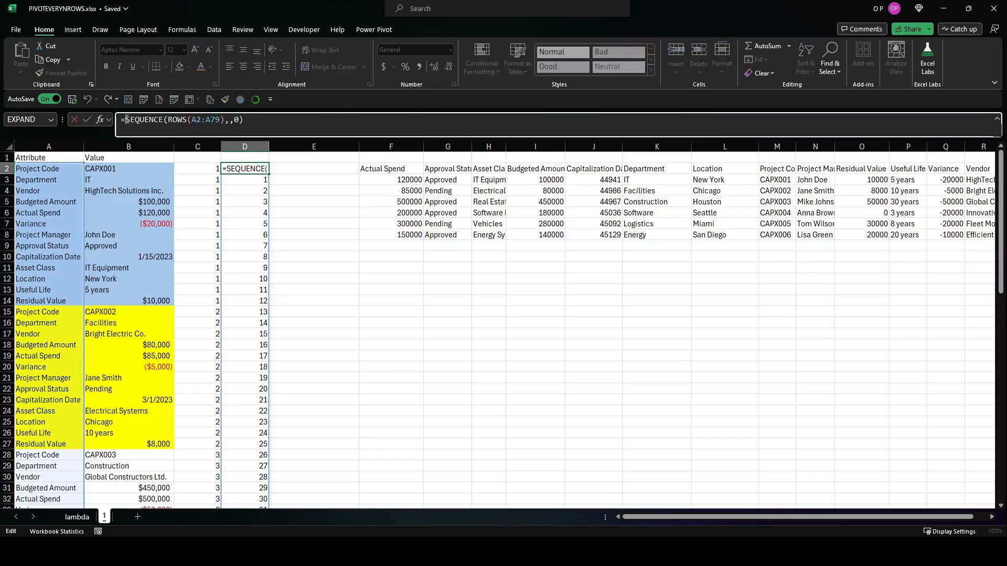
text(MOD()
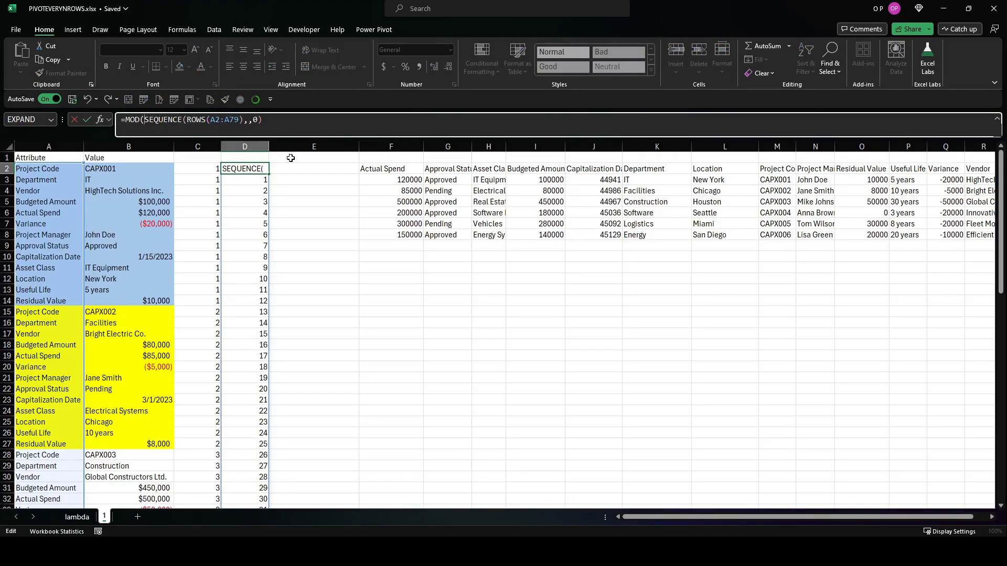
key(End)
key(ctrl+Return)
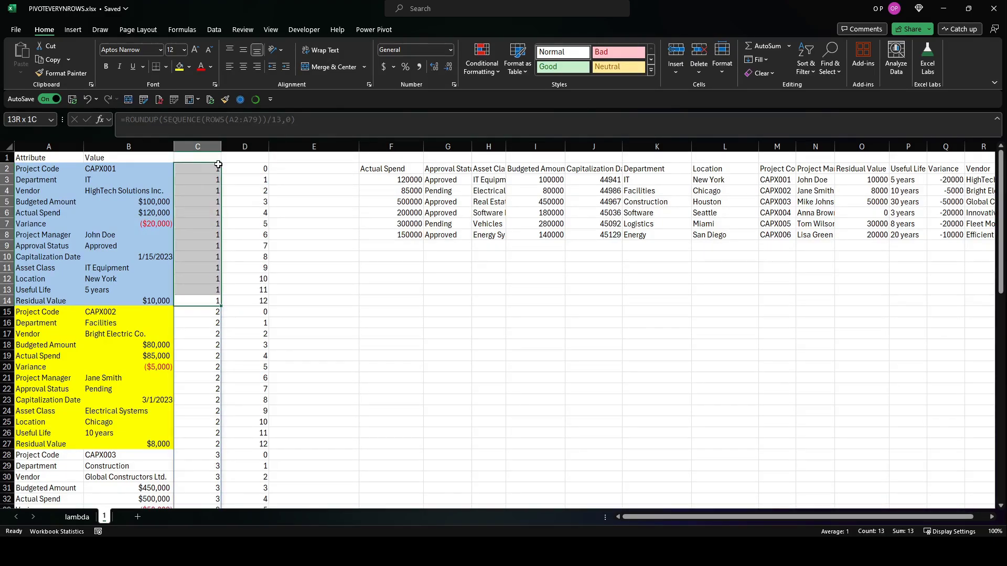
Check the 0–12 counters against column C for the first, second and last records
click(204, 300)
key(ctrl+shift+Up)
click(262, 313)
shift+click(263, 446)
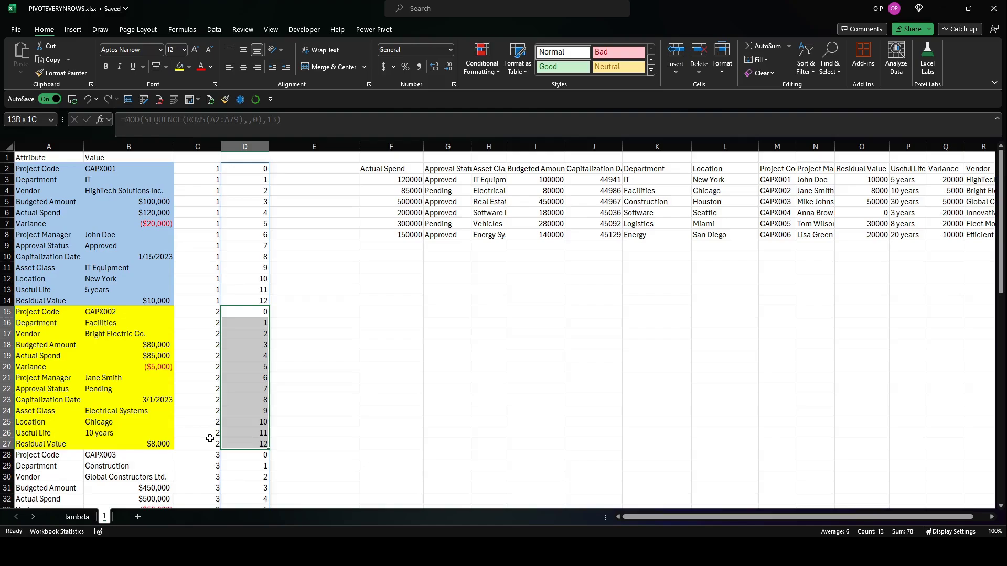
click(210, 445)
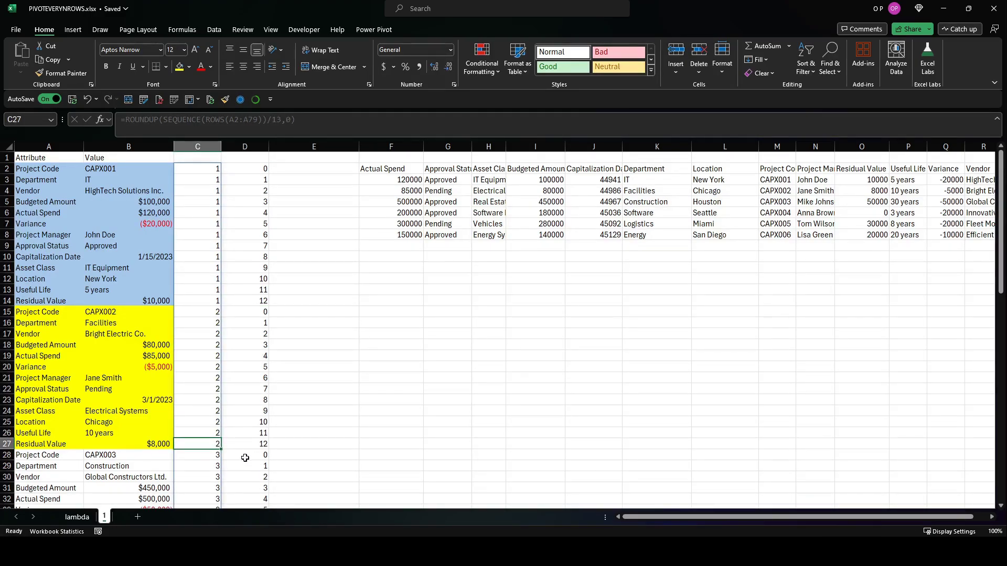
scroll(235, 415, down, 14)
scroll(234, 415, down, 4)
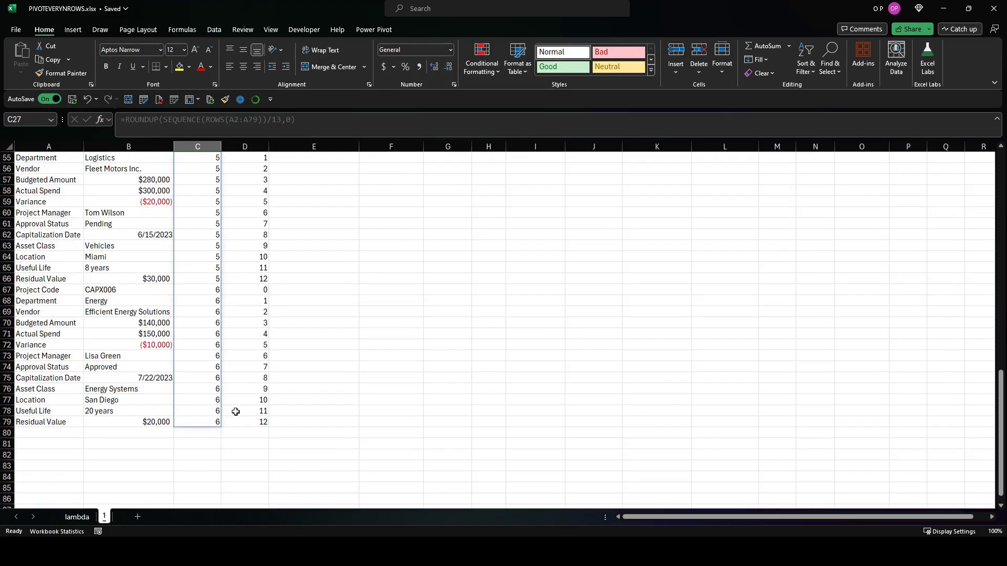
click(247, 289)
key(ctrl+shift+Down)
click(215, 288)
scroll(263, 292, up, 18)
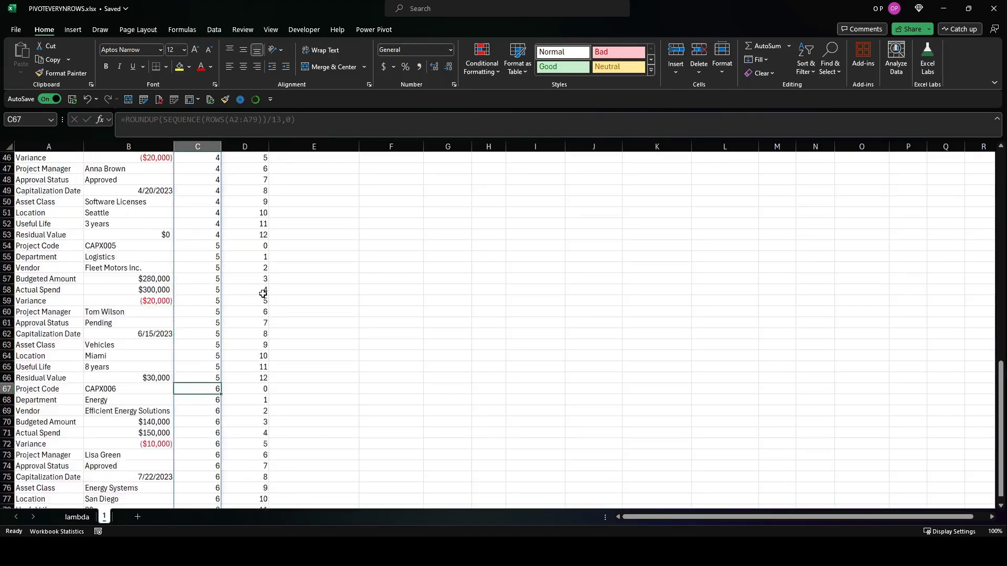
click(256, 167)
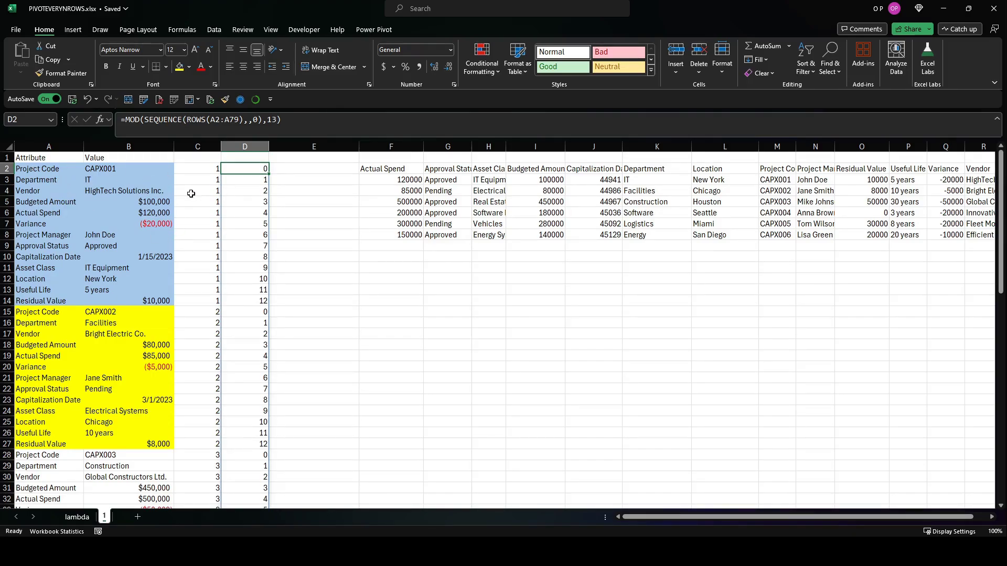
drag(253, 168, 252, 300)
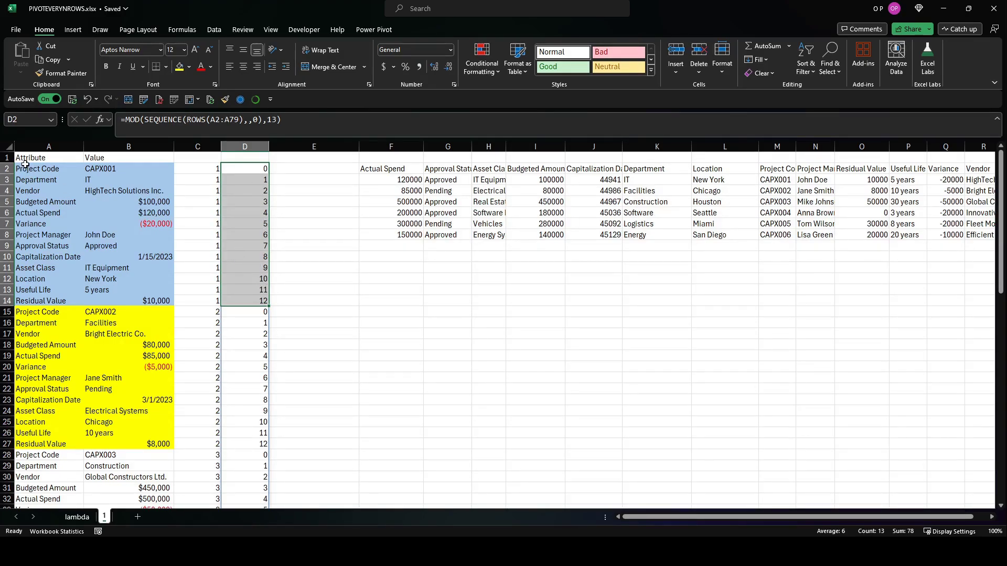
drag(25, 164, 26, 301)
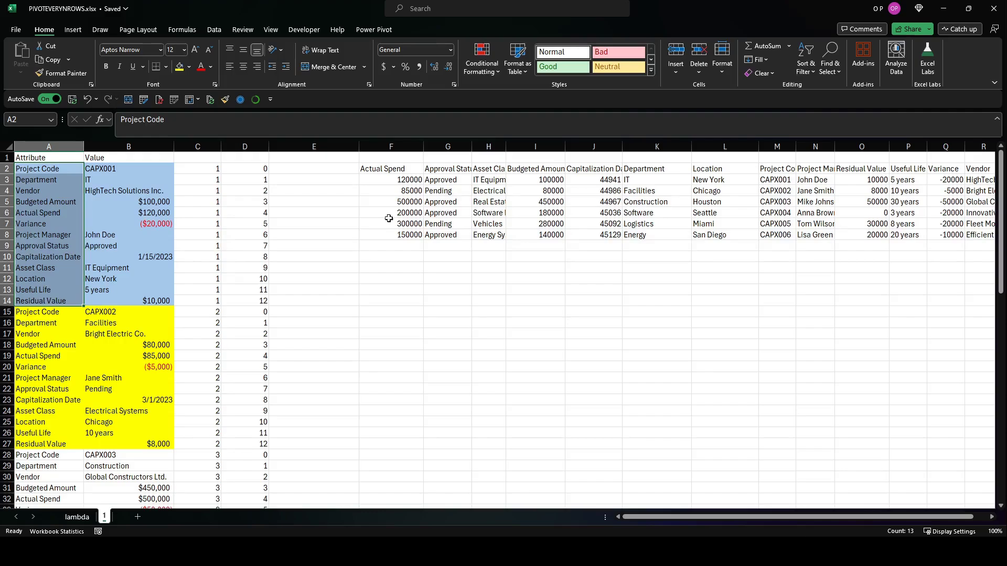
Make HSTACK(D2#,A2:A79) the PIVOTBY column field to keep the original field order
click(249, 166)
click(381, 172)
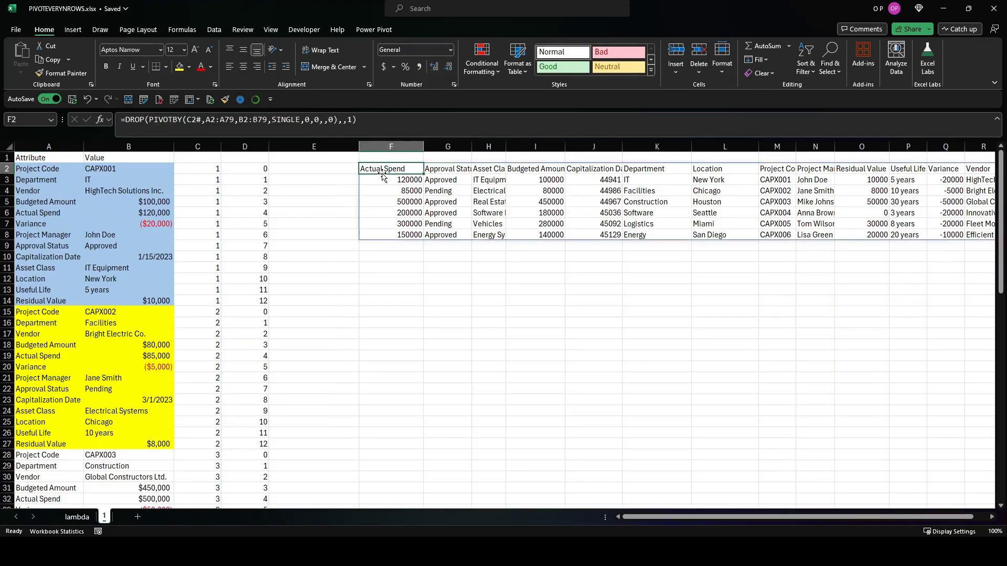
click(209, 121)
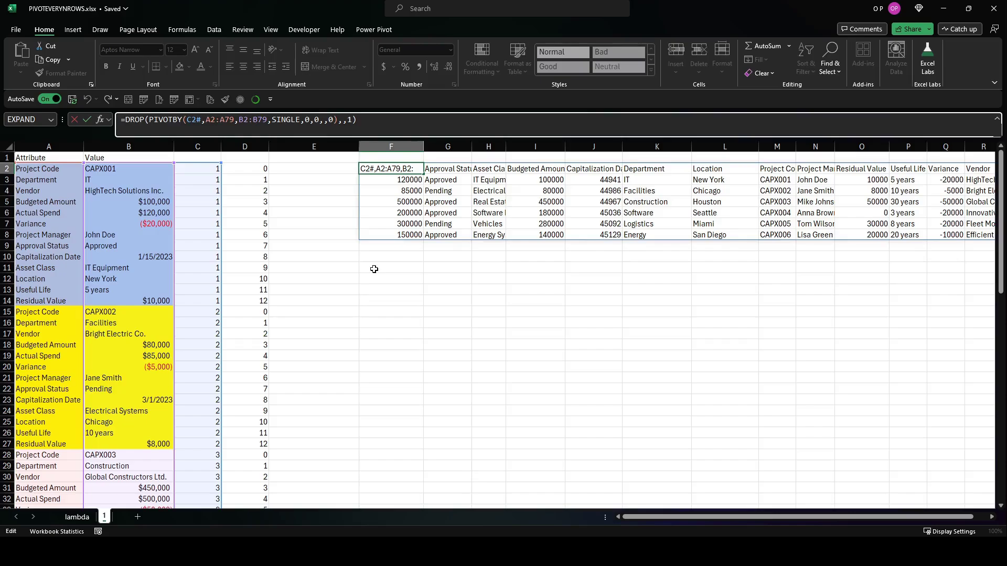
text(HSTACK()
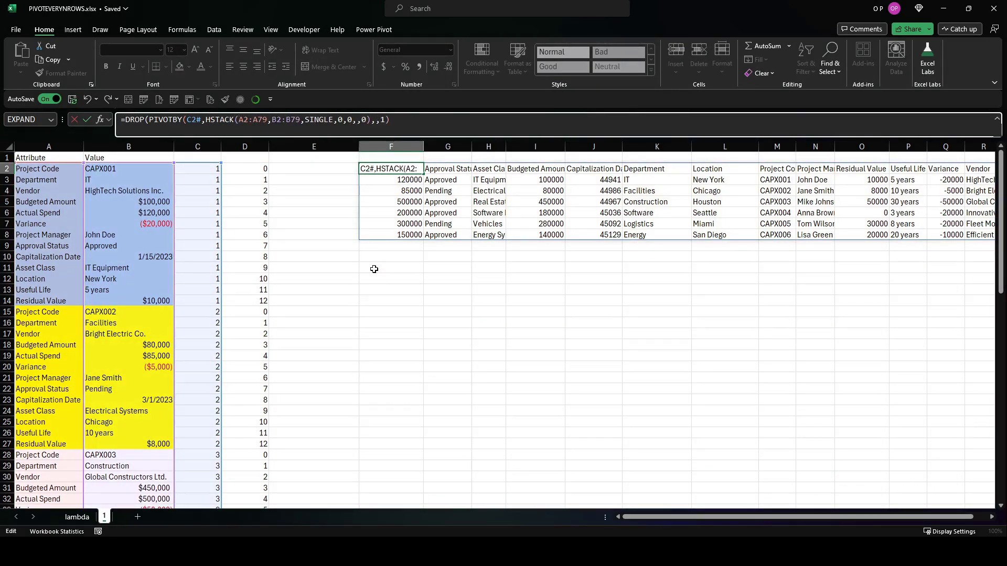
text(D2#,A2:A79))
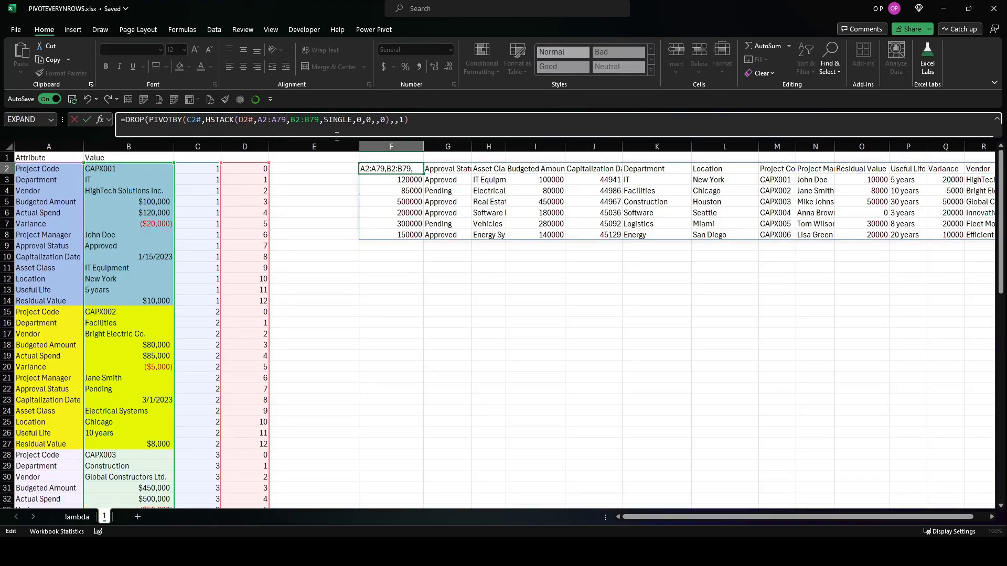
text(,)
key(Return)
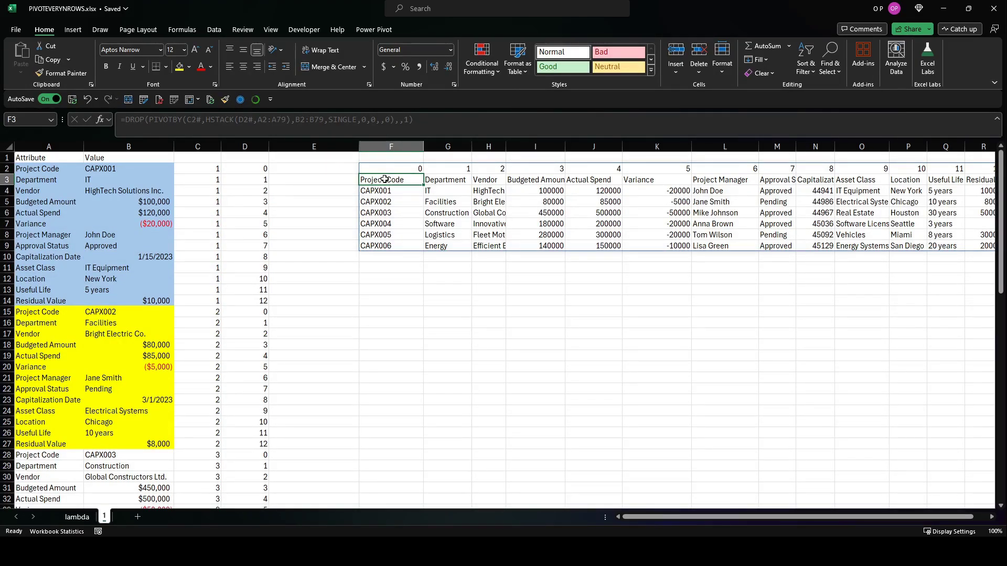
Change the DROP arguments to 1,1 to remove the numbered header row
drag(385, 180, 912, 180)
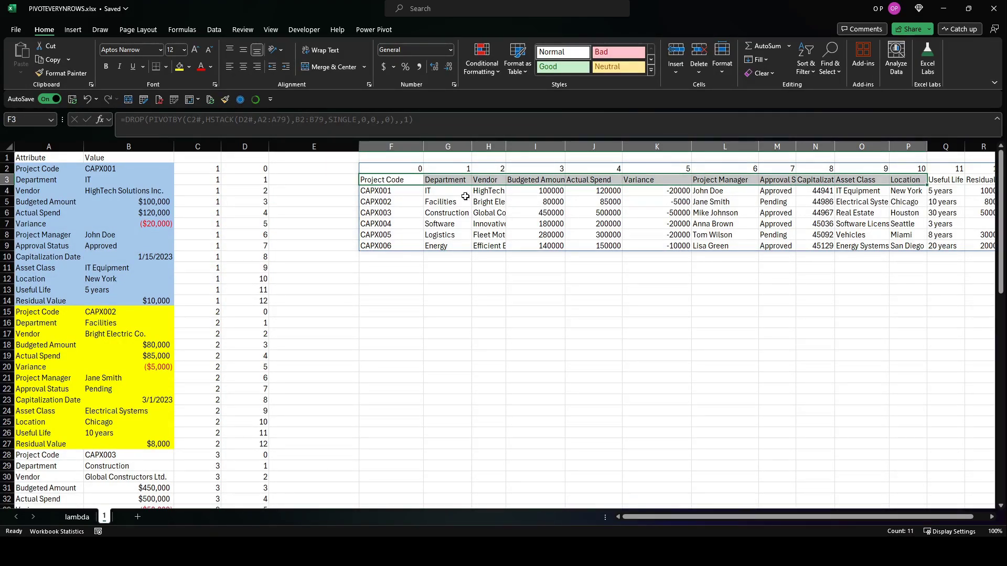
click(403, 168)
key(Right)
key(Right)
key(Right)
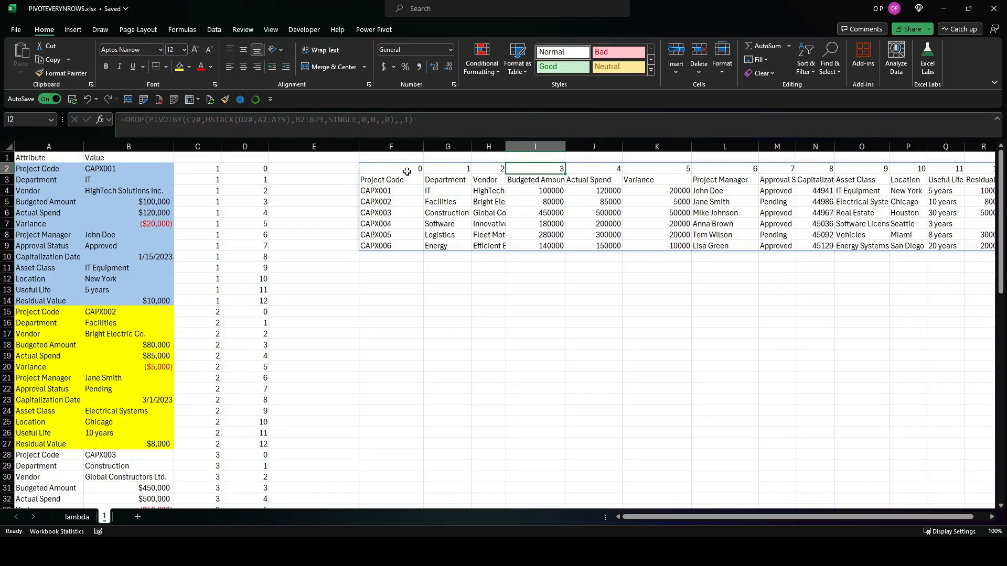
click(407, 171)
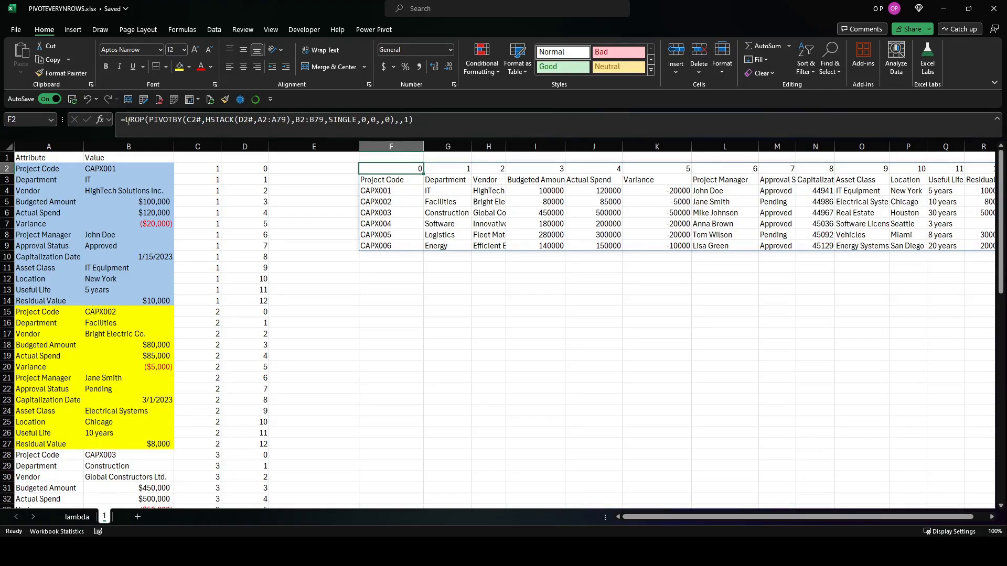
click(401, 120)
text(,)
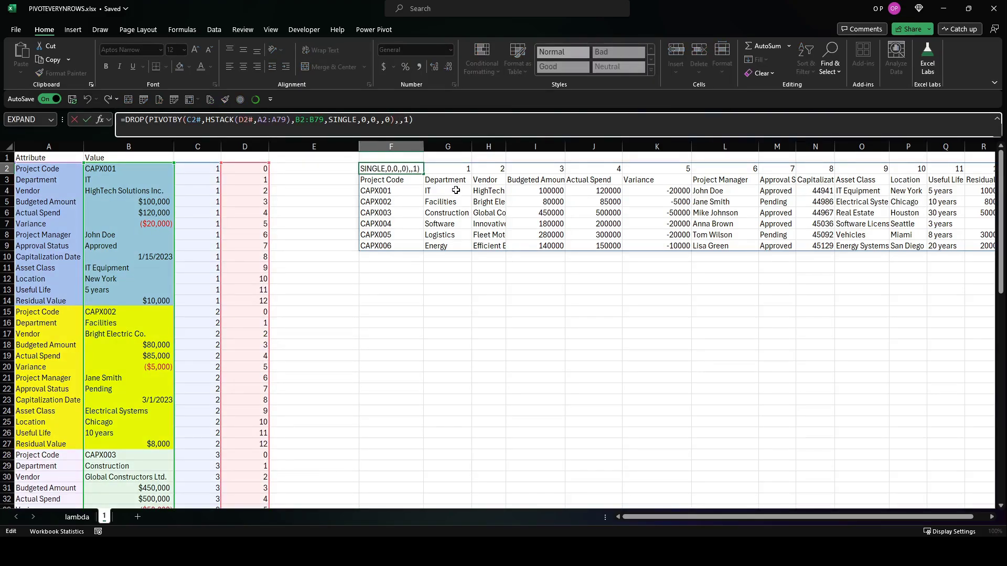
text(1)
key(Return)
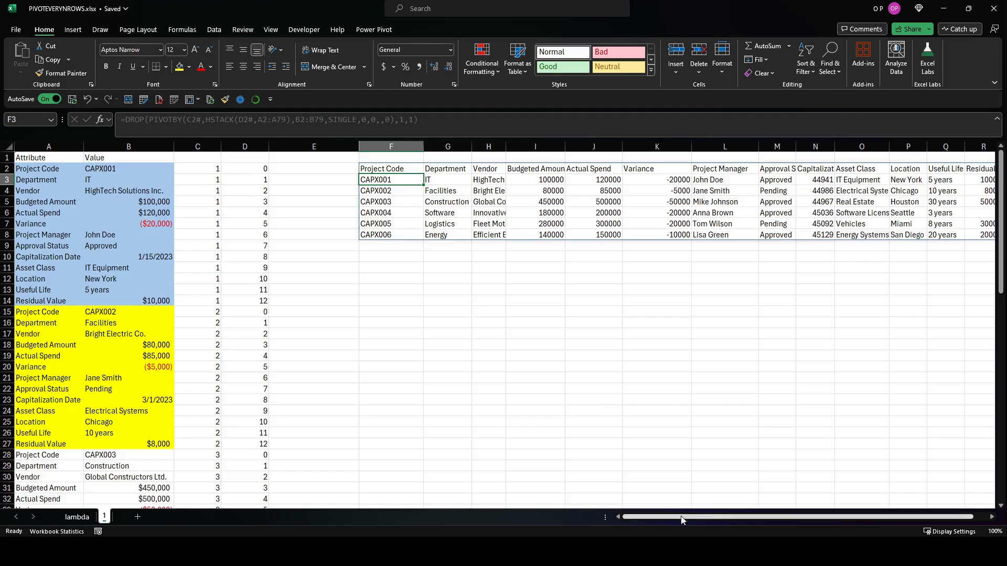
drag(721, 518, 733, 517)
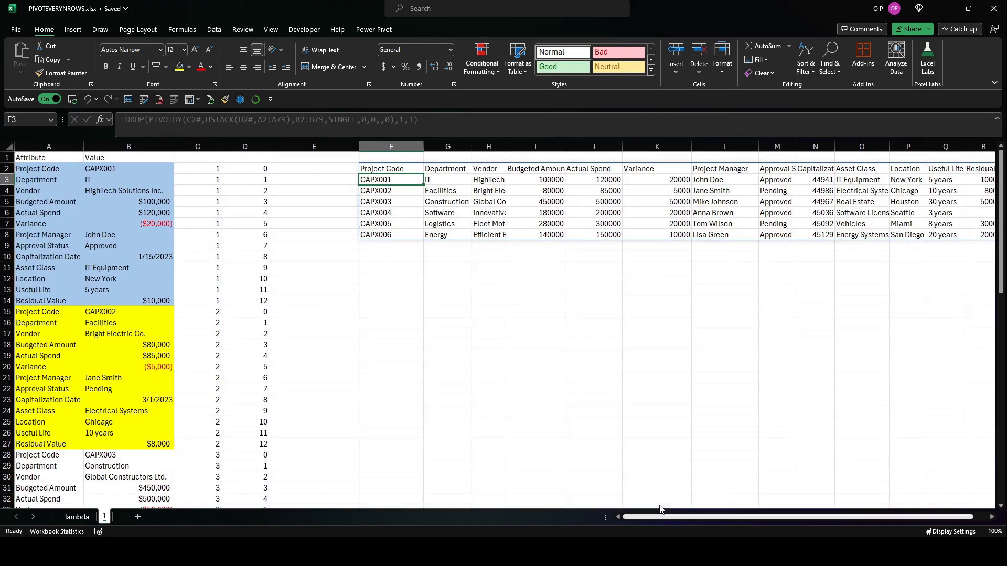
click(389, 169)
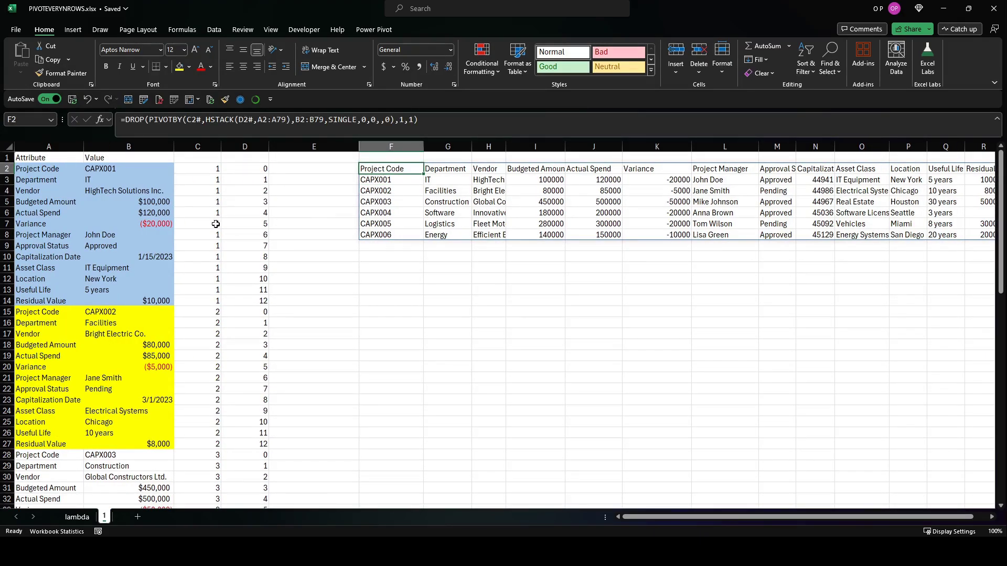
Replace C2# in the F2 pivot formula with C2's row-number formula, then delete C2
click(210, 169)
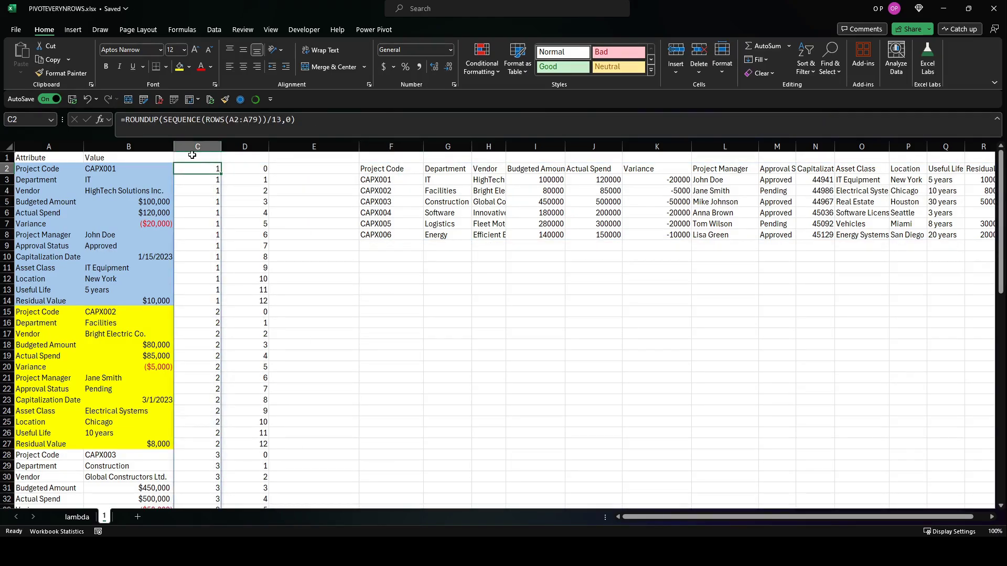
drag(127, 122, 299, 120)
key(ctrl+c)
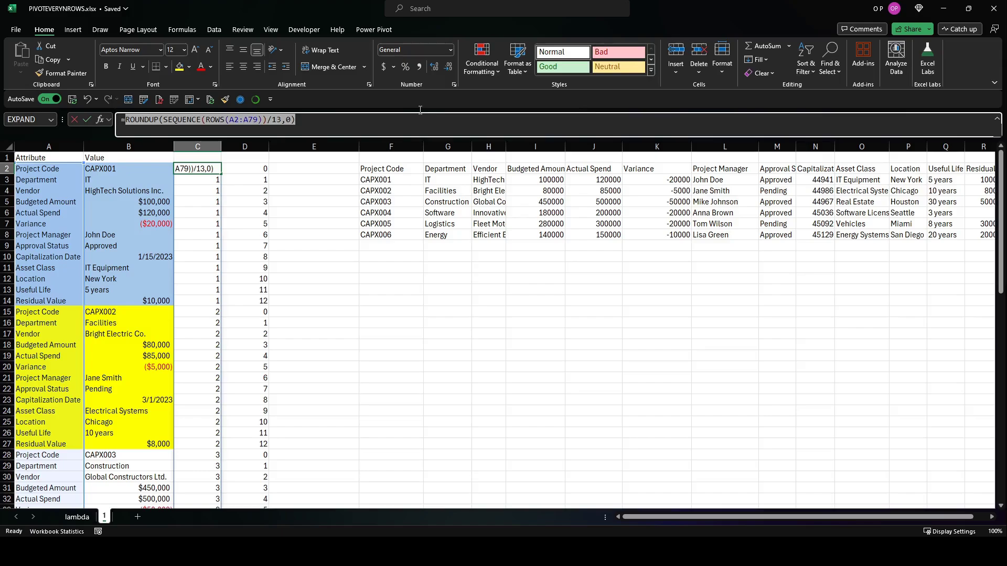
key(Escape)
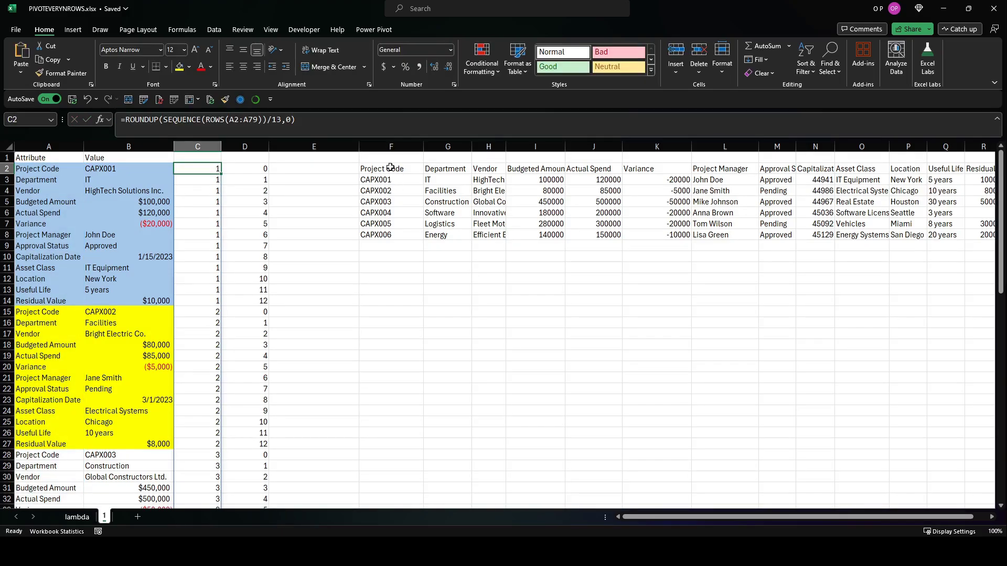
click(388, 169)
click(189, 120)
double_click(189, 120)
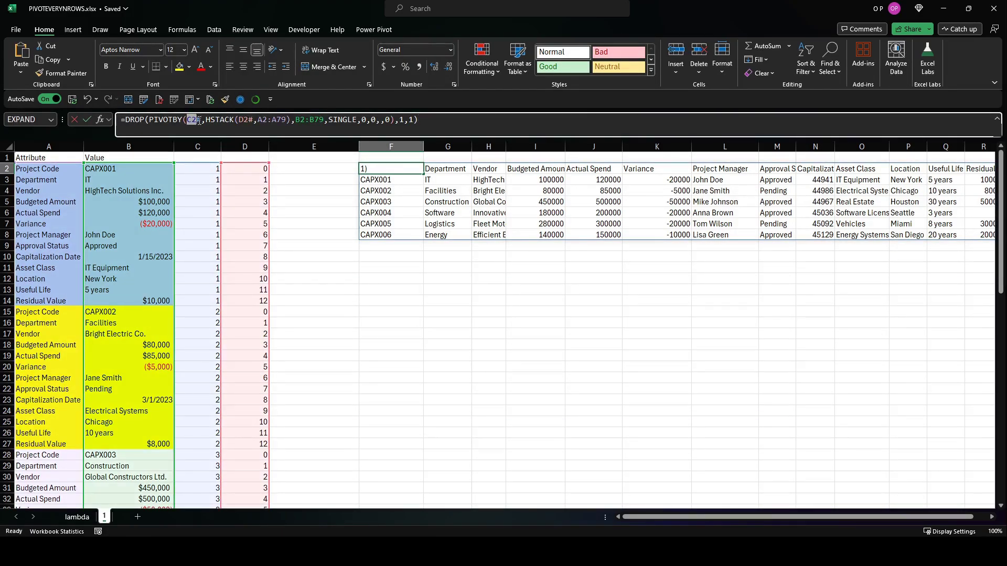
key(ctrl+v)
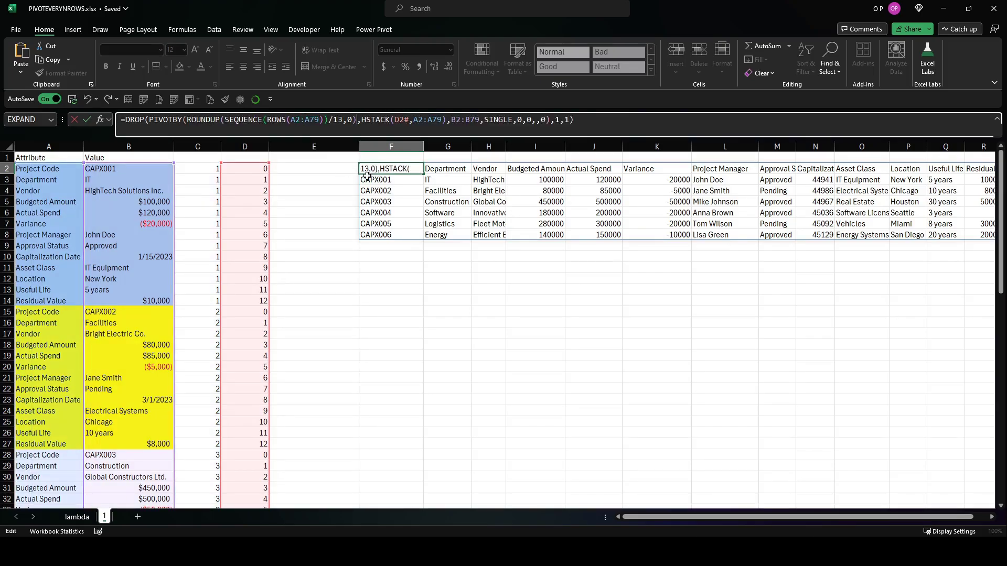
key(Return)
key(Up)
key(Left)
key(Left)
key(Left)
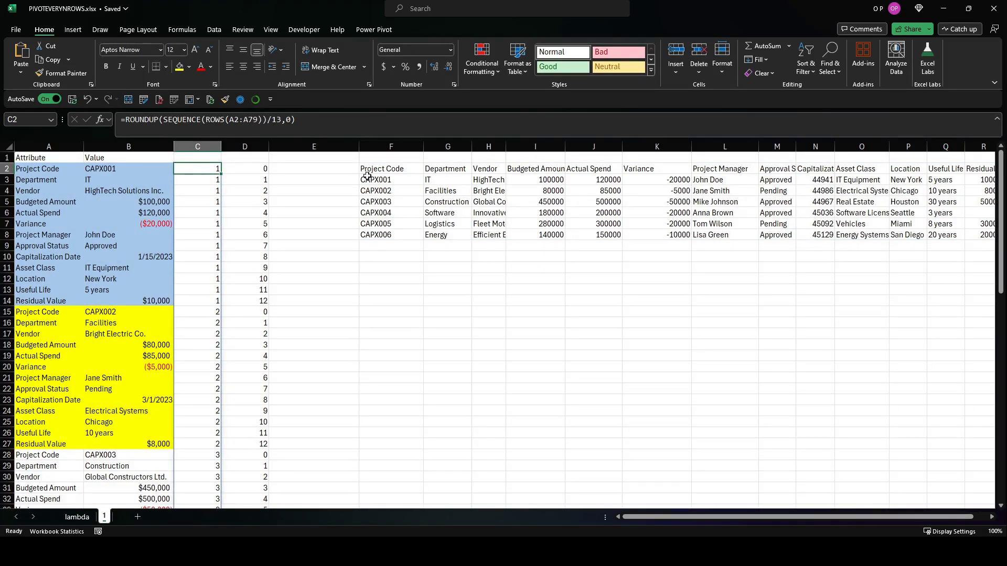
key(Delete)
Replace D2# in the pivot formula with D2's inline 0–12 counter formula
key(Right)
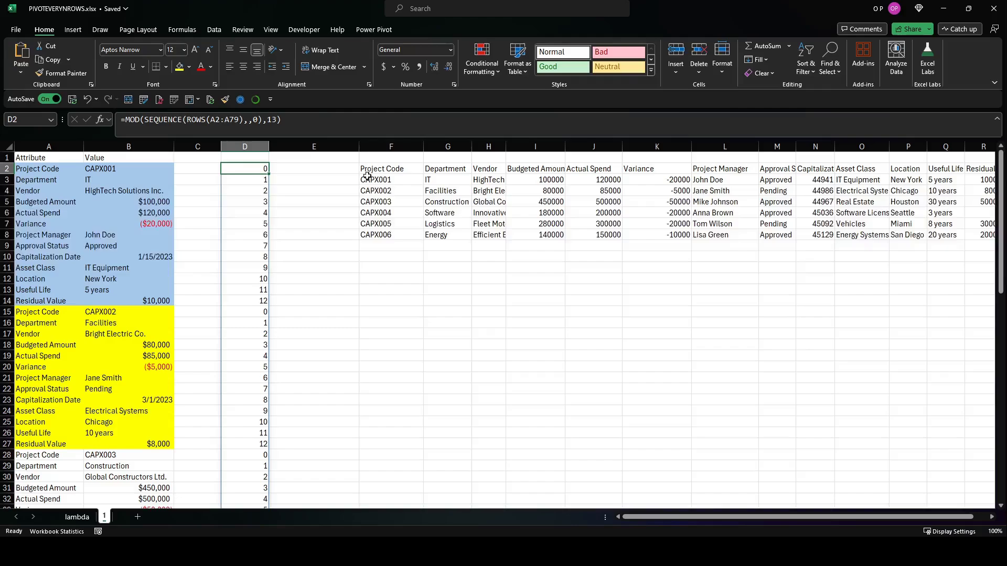
drag(126, 119, 363, 105)
key(ctrl+c)
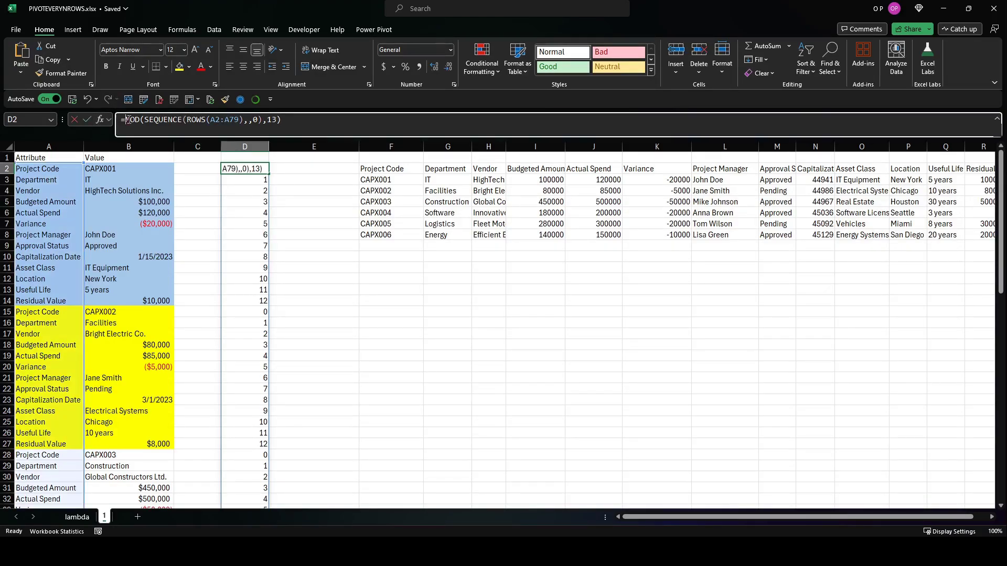
key(Escape)
key(Right)
key(Right)
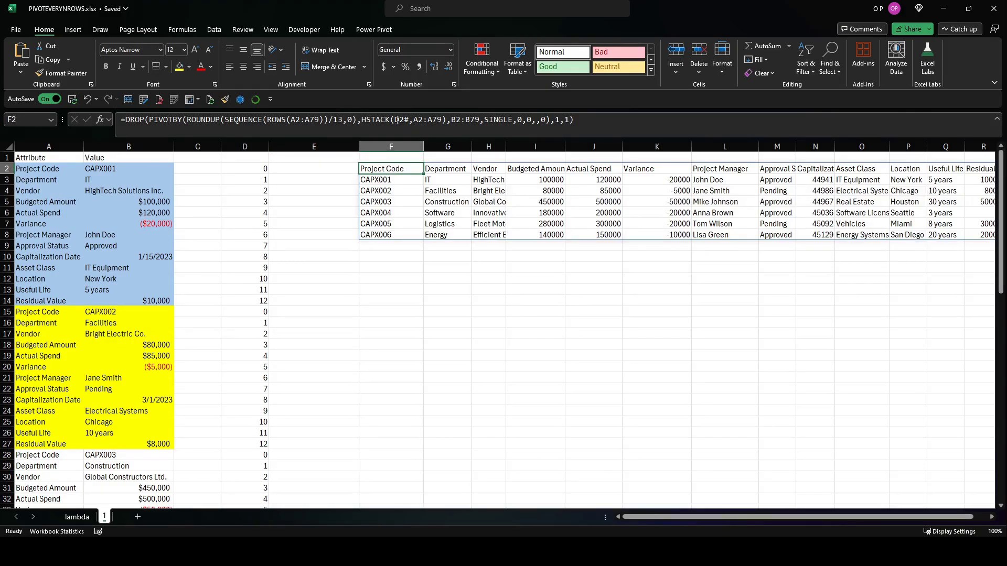
drag(395, 119, 412, 120)
key(ctrl+v)
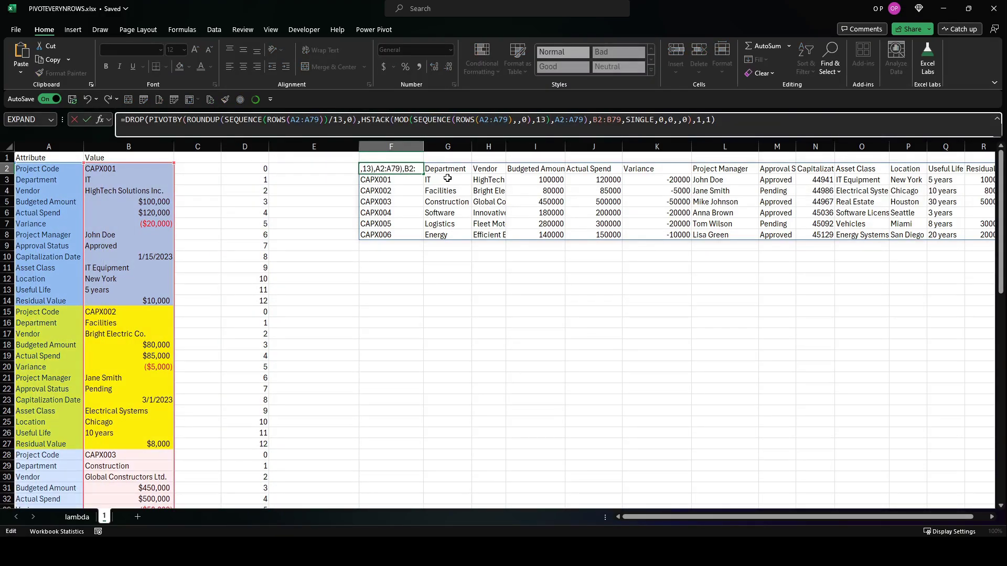
key(ctrl+Return)
Clear the D2 helper and move the self-contained project table to start at D2
key(ctrl+Right)
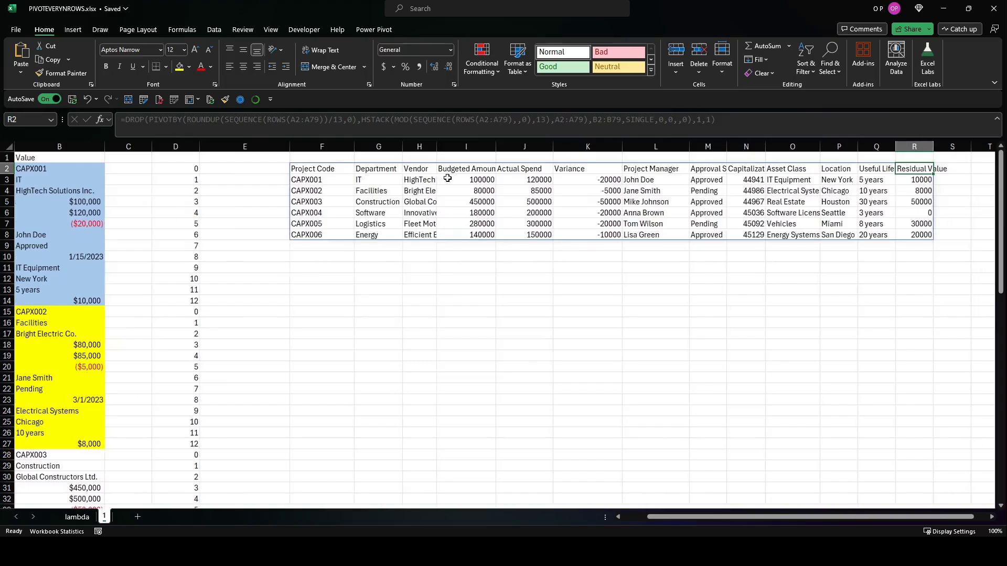
key(ctrl+Left)
key(ctrl+Left)
key(ctrl+Left)
key(ctrl+Right)
key(ctrl+Right)
key(ctrl+Left)
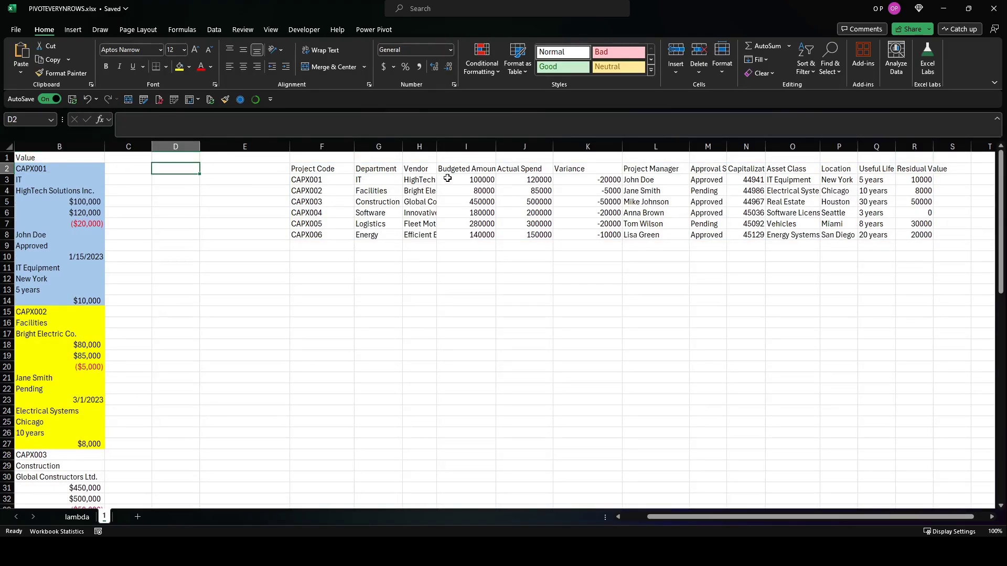
click(293, 168)
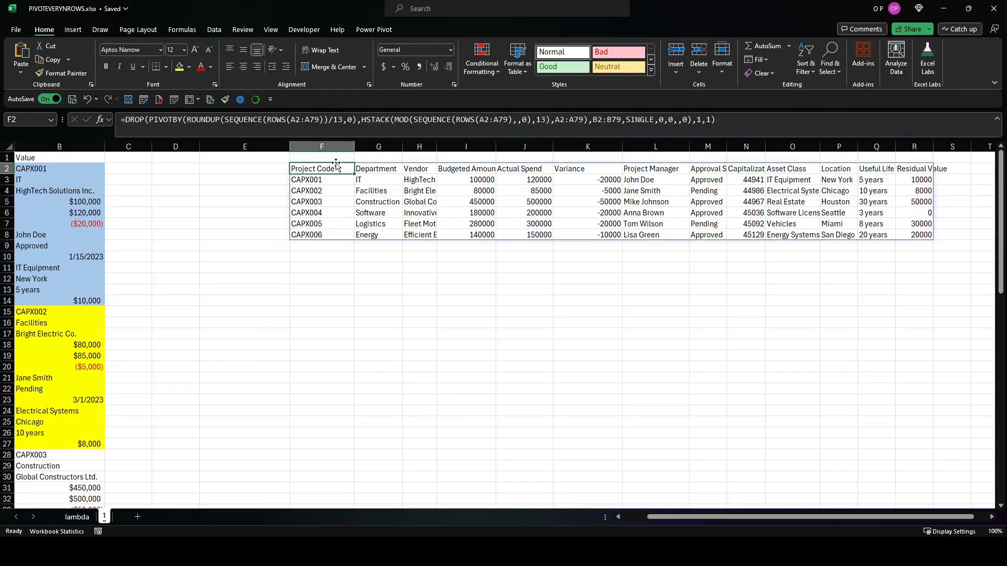
drag(336, 164, 191, 170)
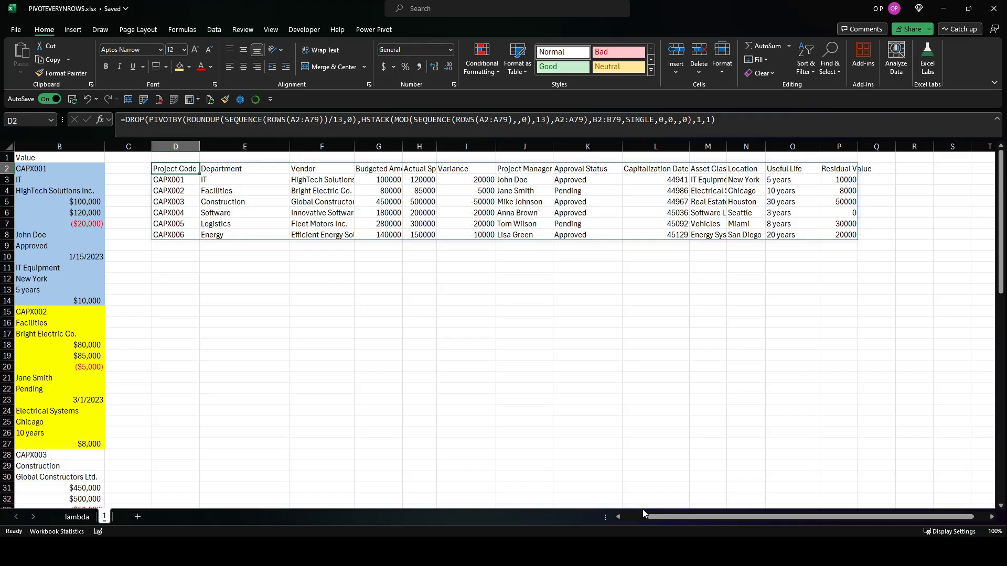
scroll(598, 485, left, 1)
Highlight the first record in A2:B13, select the D2 table formula, and launch Excel Labs
drag(57, 167, 91, 308)
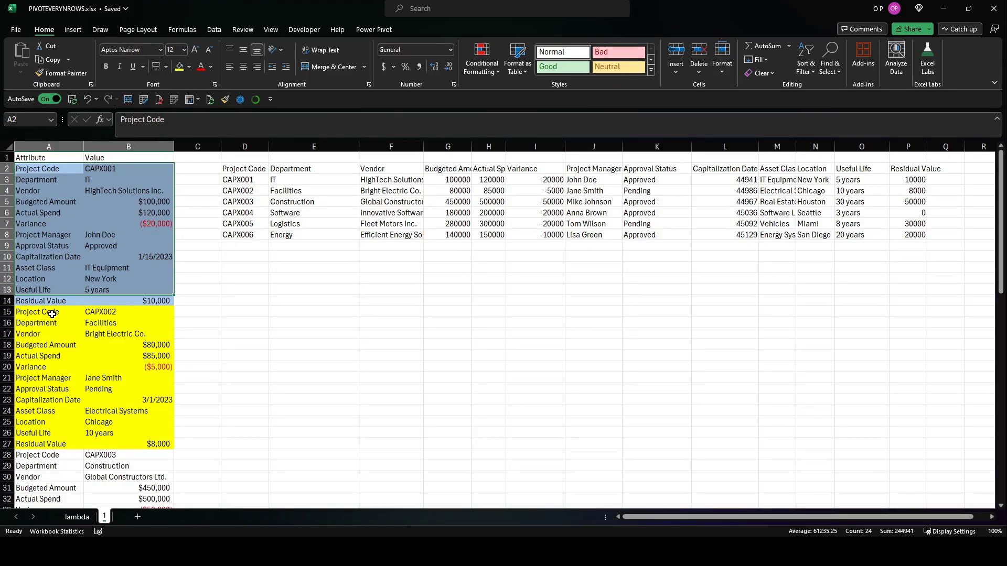
click(249, 169)
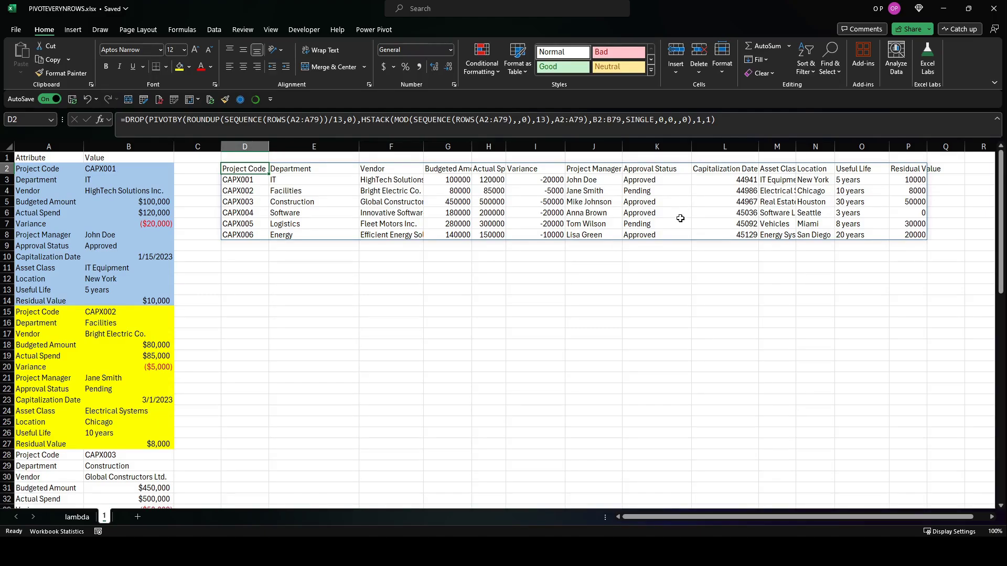
click(934, 66)
Show the PIVOTEVERYNROWS module in Excel Labs' advanced formula environment with a wider editor
click(895, 255)
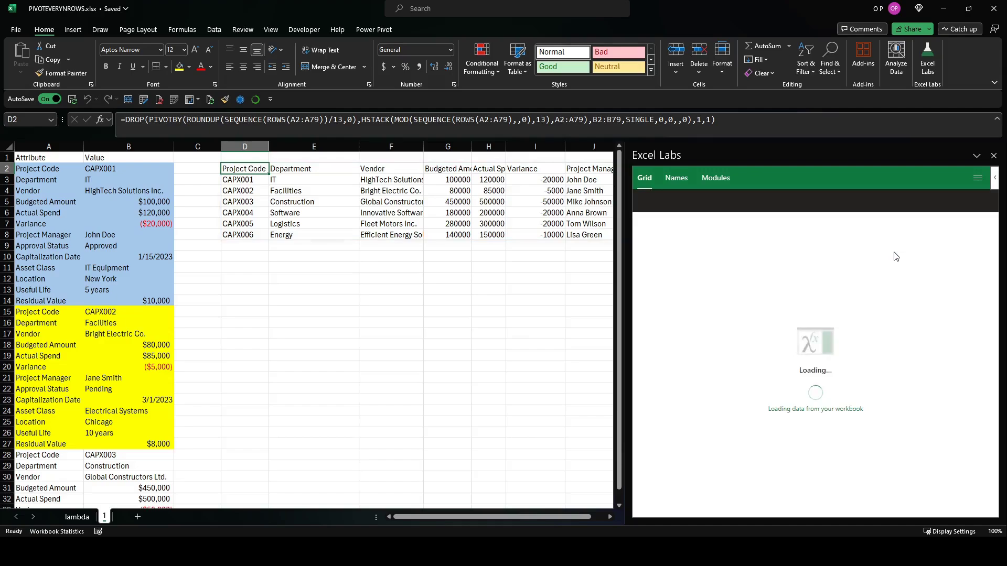
click(716, 179)
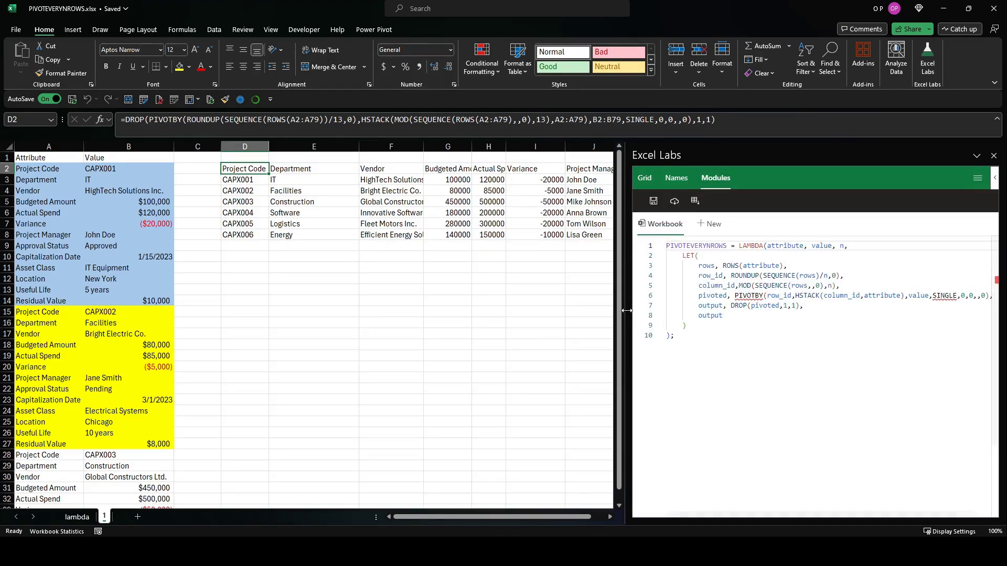
drag(626, 305, 487, 302)
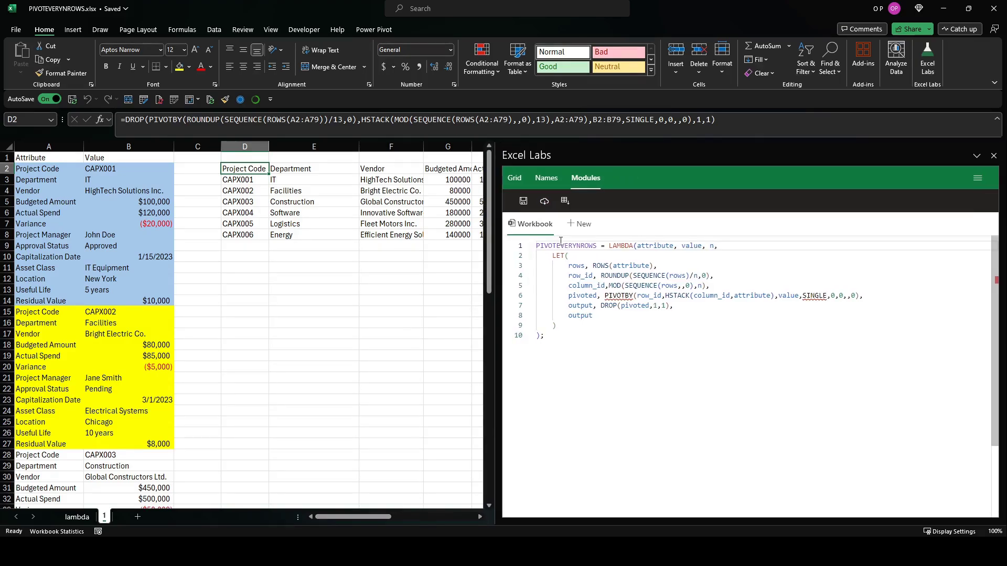
click(610, 259)
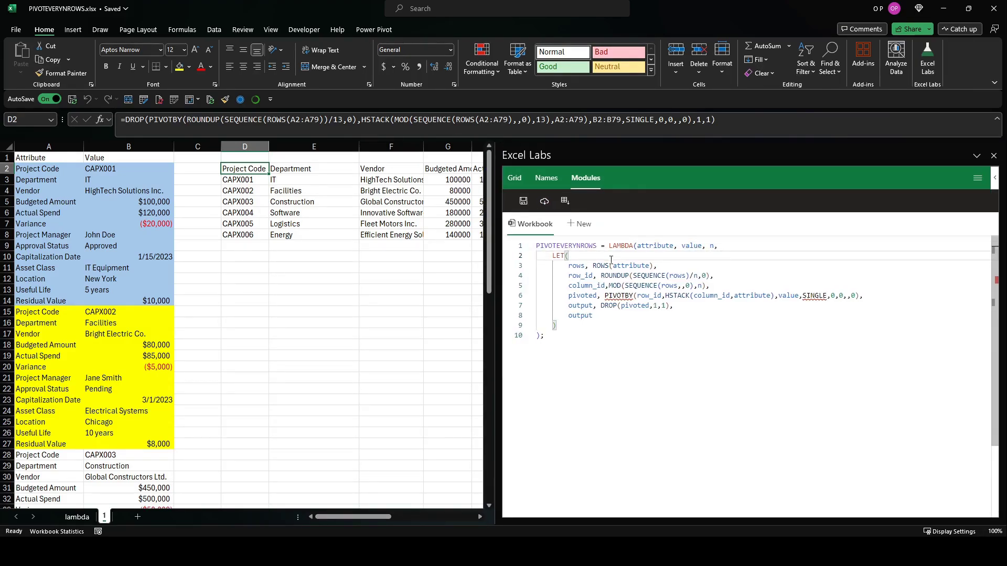
scroll(611, 259, up, 2)
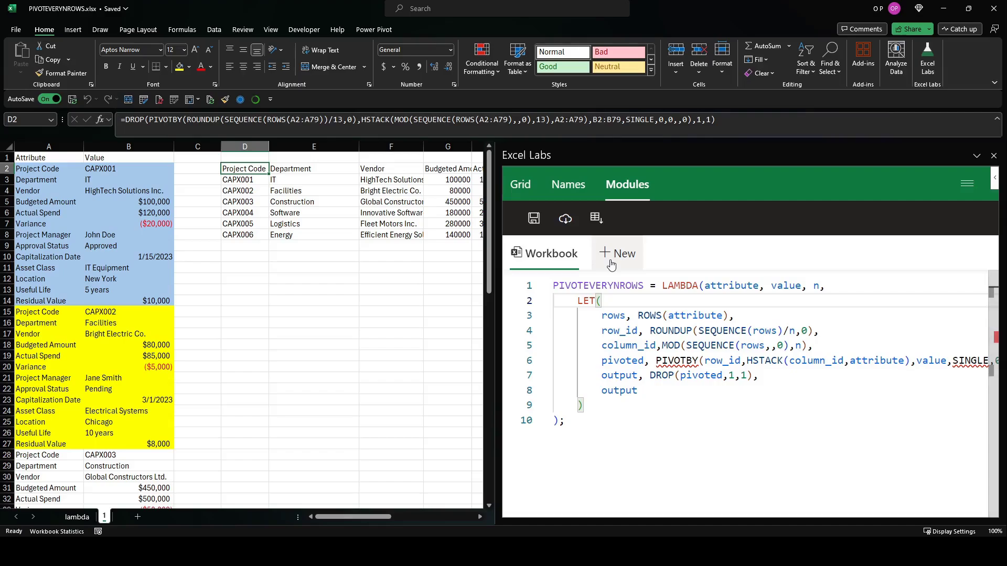
scroll(637, 283, down, 1)
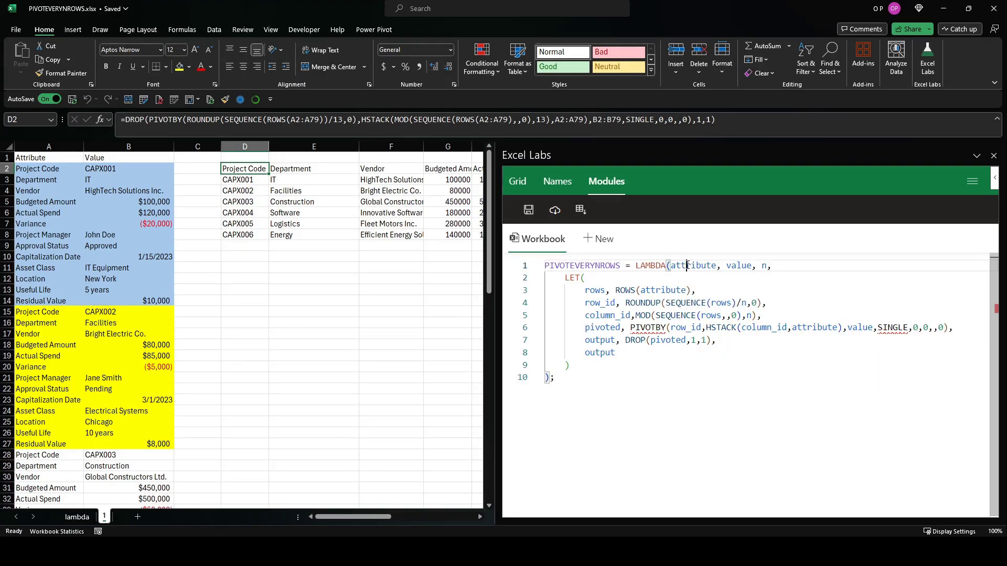
Trace the attribute, value and n parameters and the ROWS(attribute) line in the LET block
double_click(693, 266)
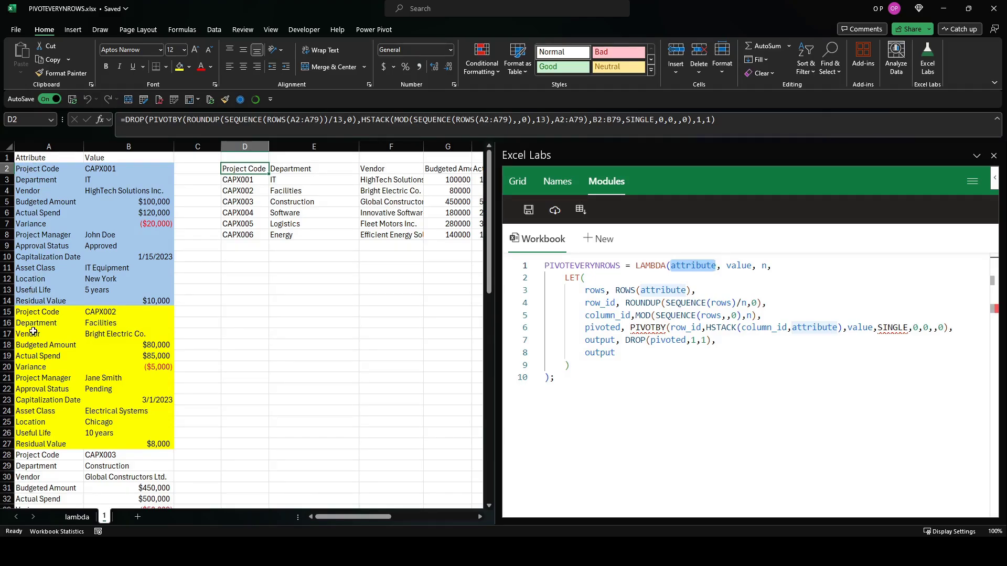
key(ctrl+Right)
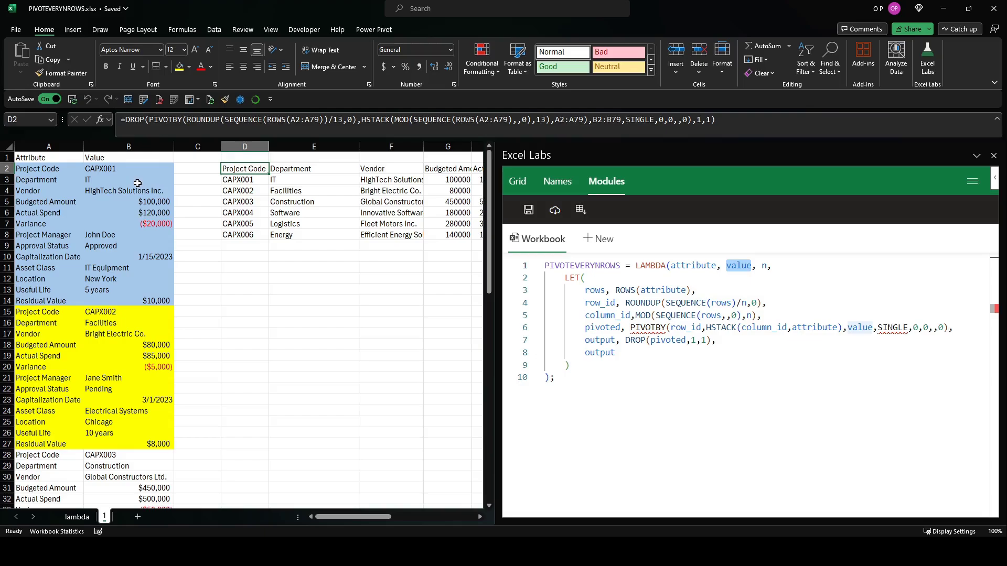
click(763, 267)
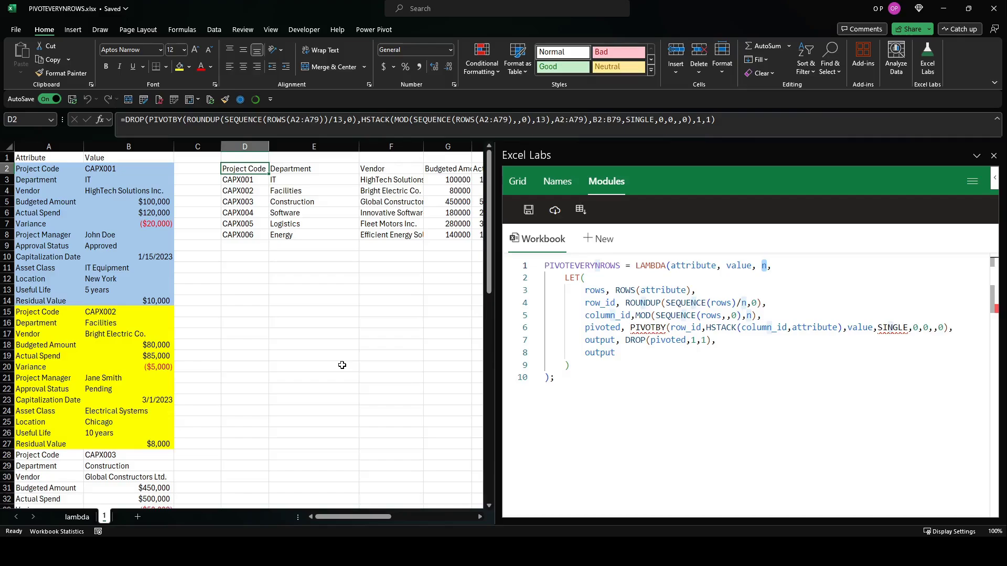
drag(585, 290, 687, 291)
click(630, 291)
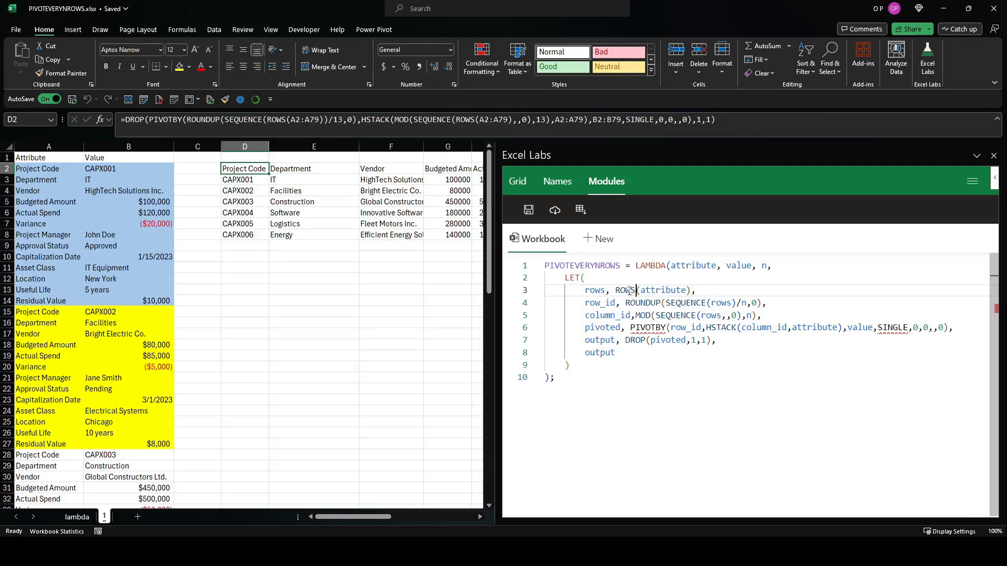
double_click(629, 291)
shift+click(686, 290)
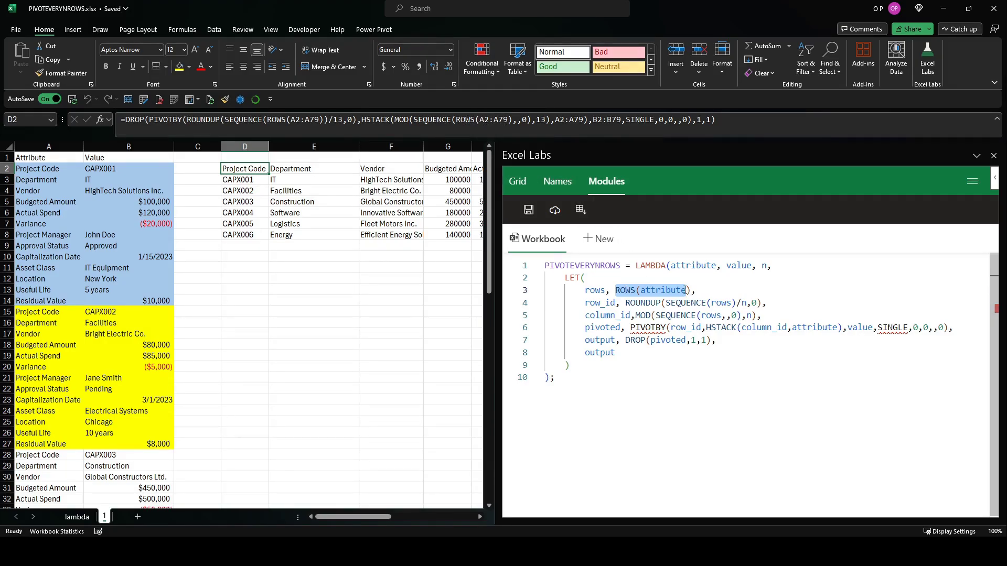
drag(696, 289, 588, 290)
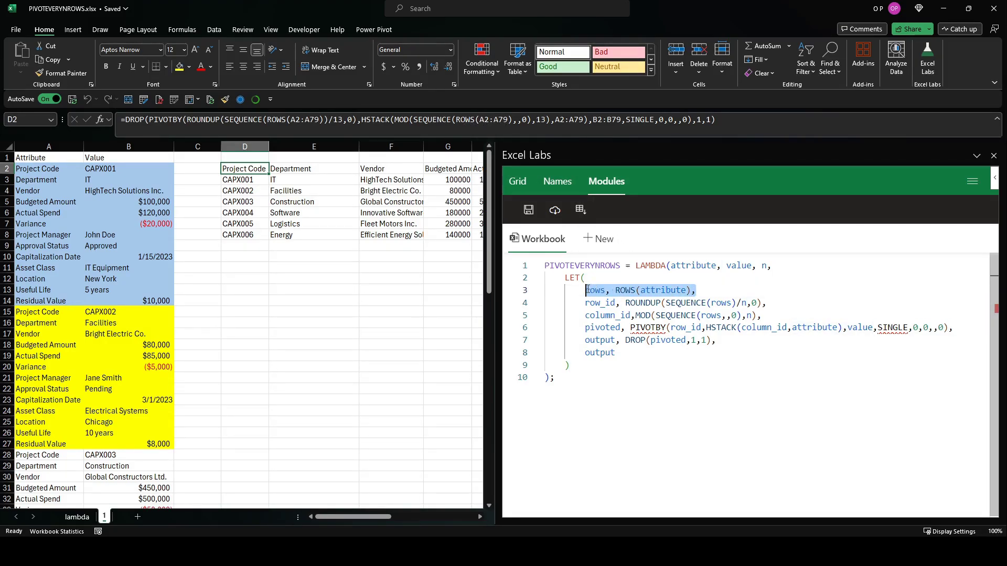
double_click(593, 289)
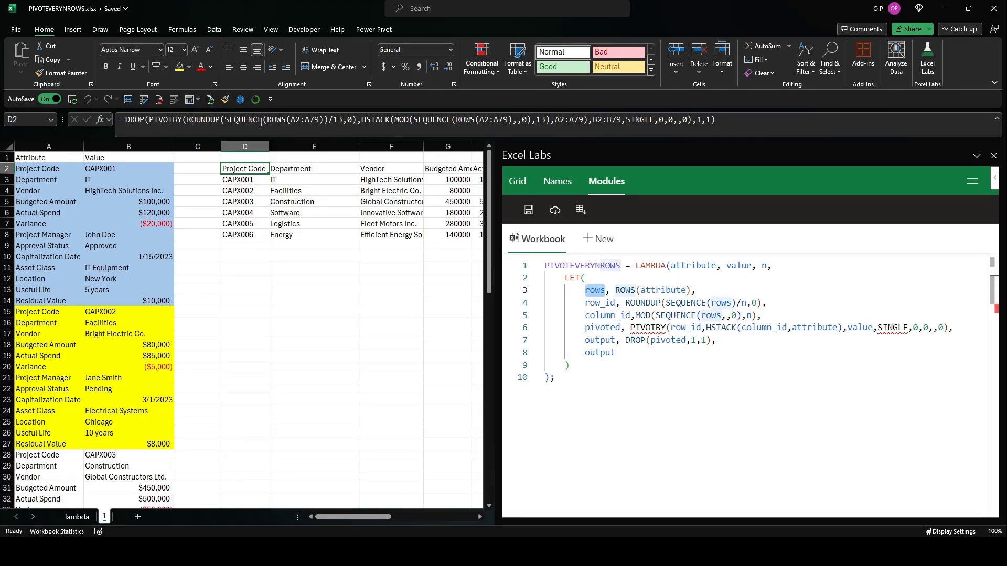
double_click(593, 303)
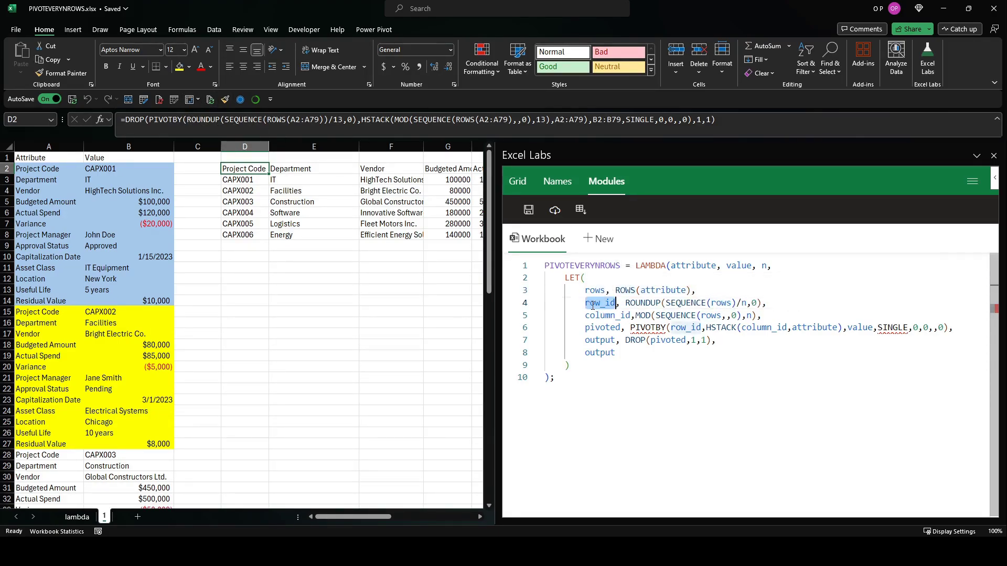
double_click(633, 303)
click(665, 303)
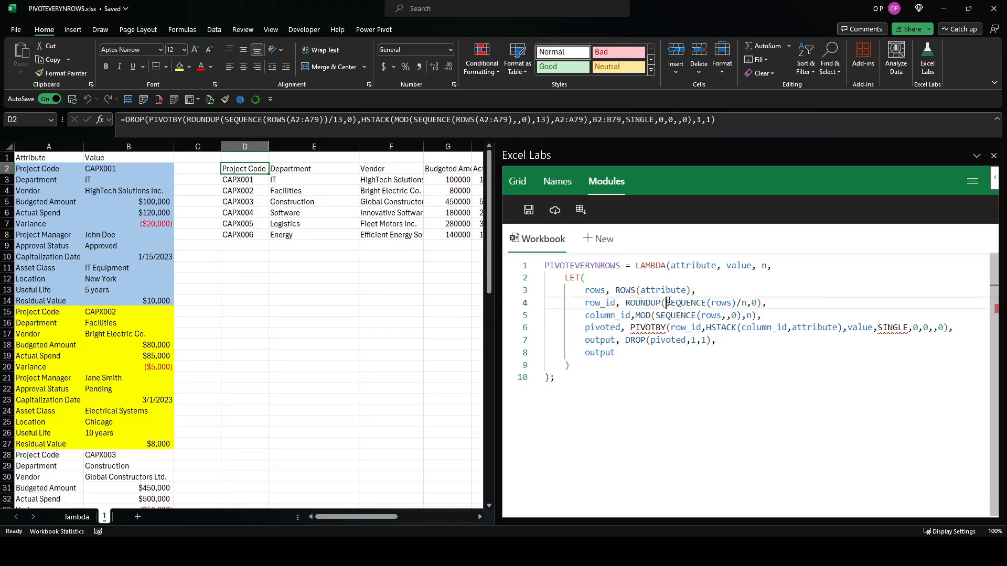
double_click(682, 303)
double_click(721, 303)
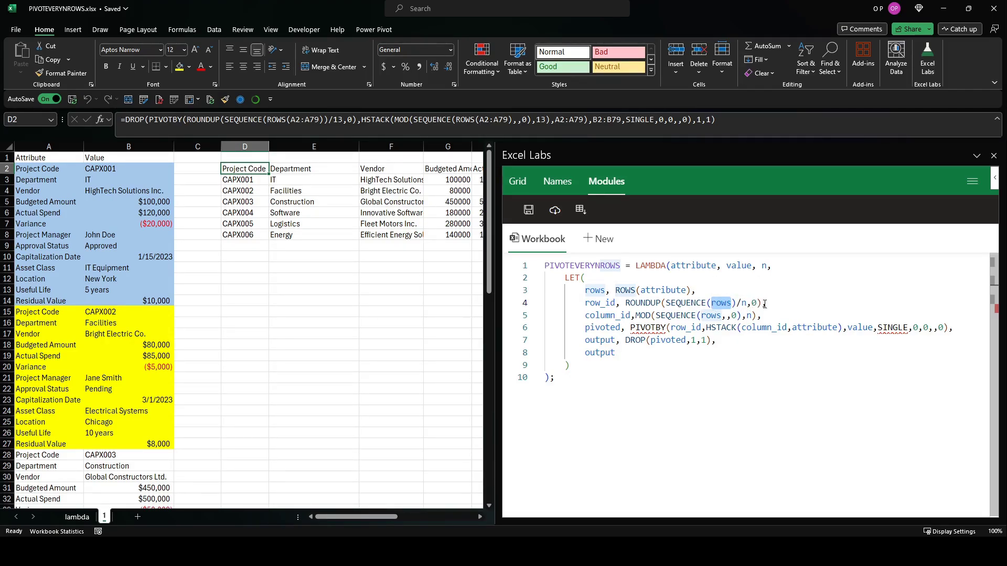
drag(766, 303, 584, 303)
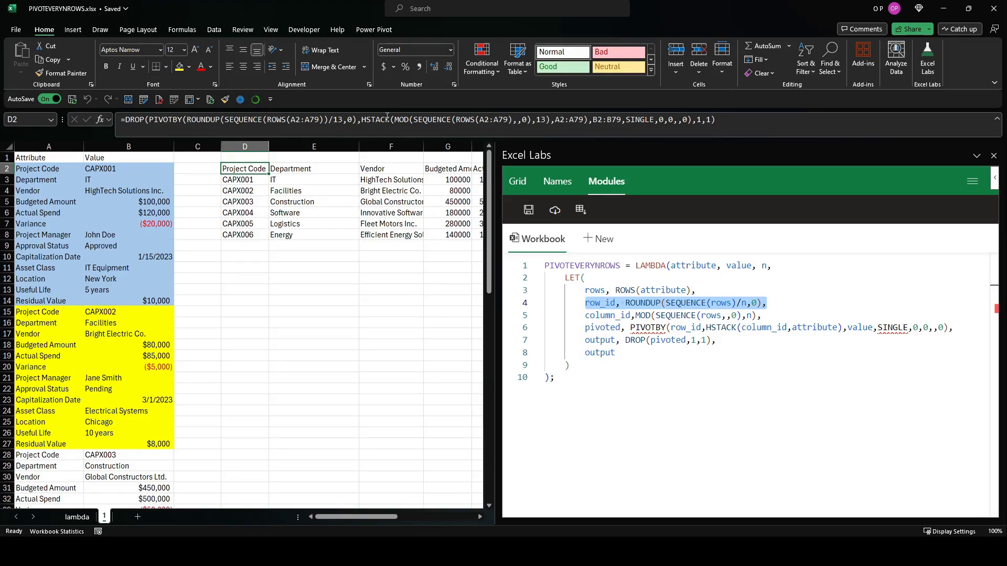
drag(415, 120, 528, 119)
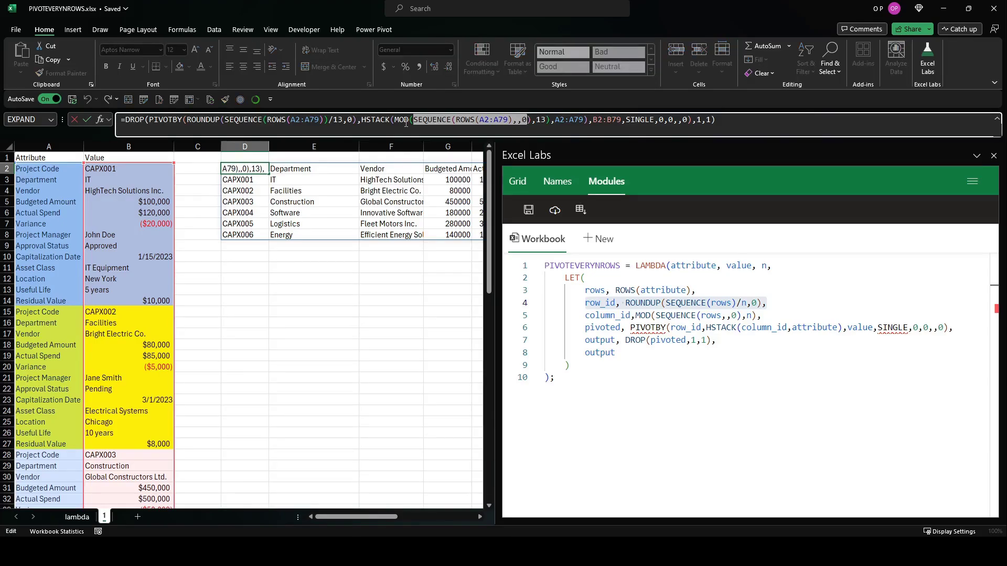
drag(396, 119, 550, 120)
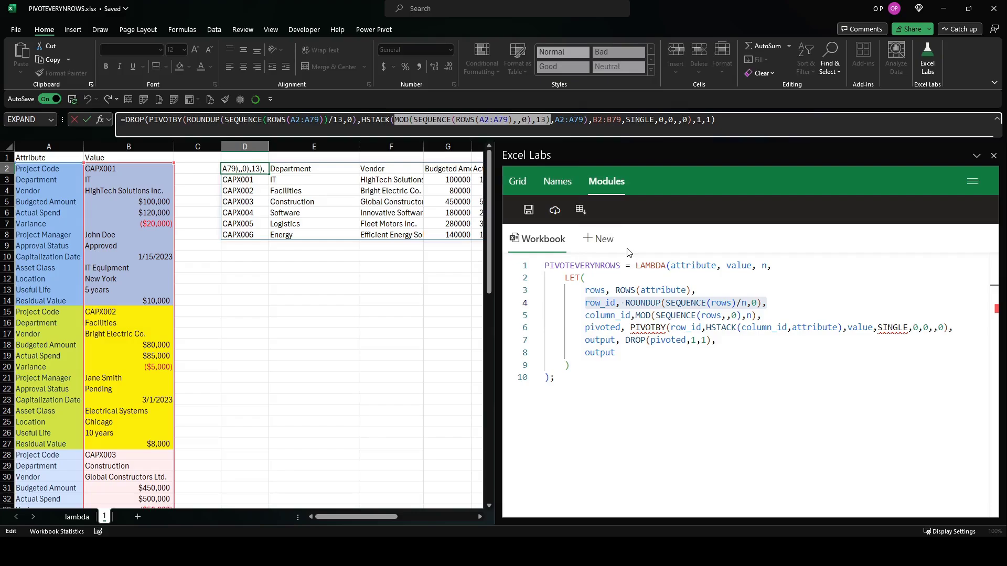
double_click(595, 316)
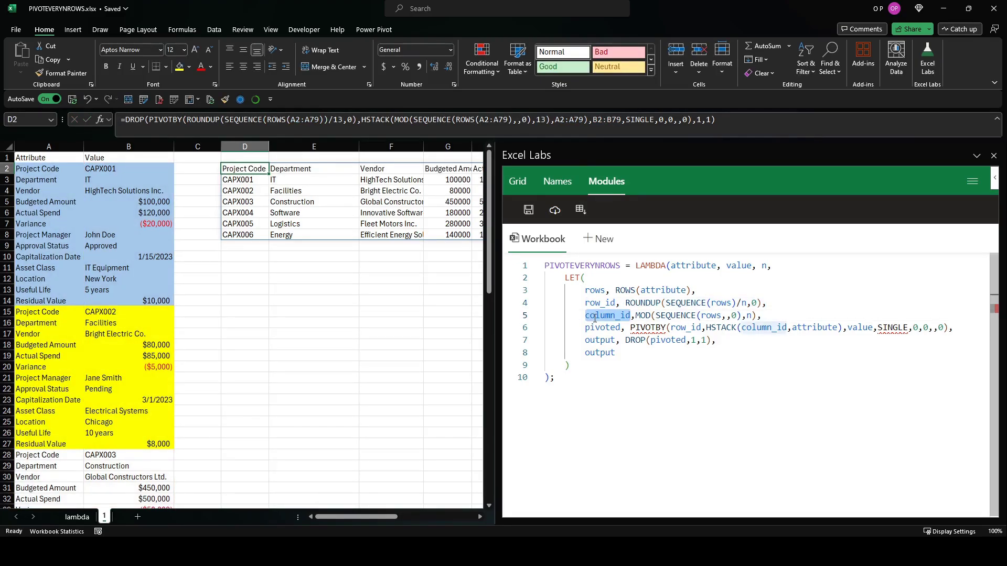
double_click(602, 328)
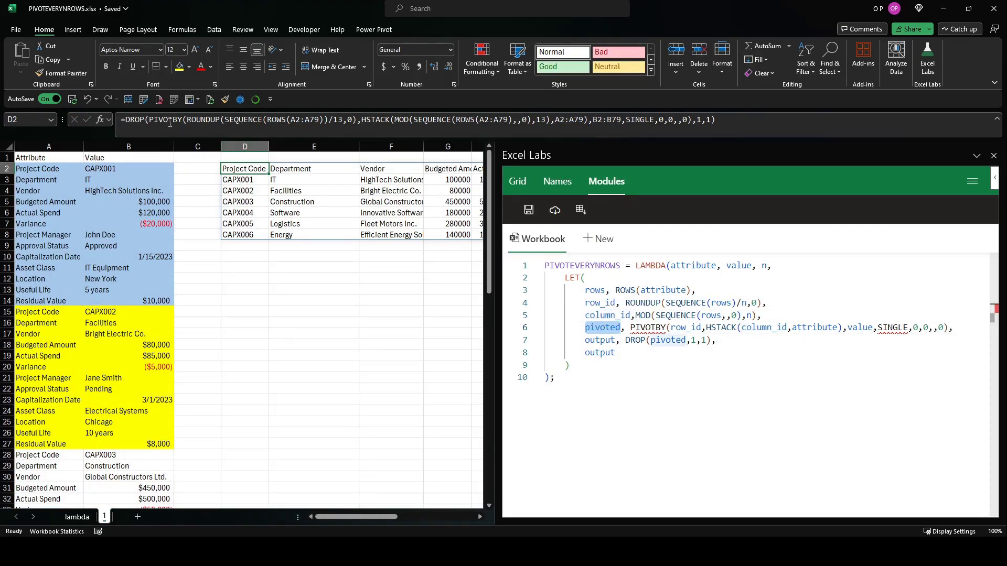
drag(148, 120, 692, 122)
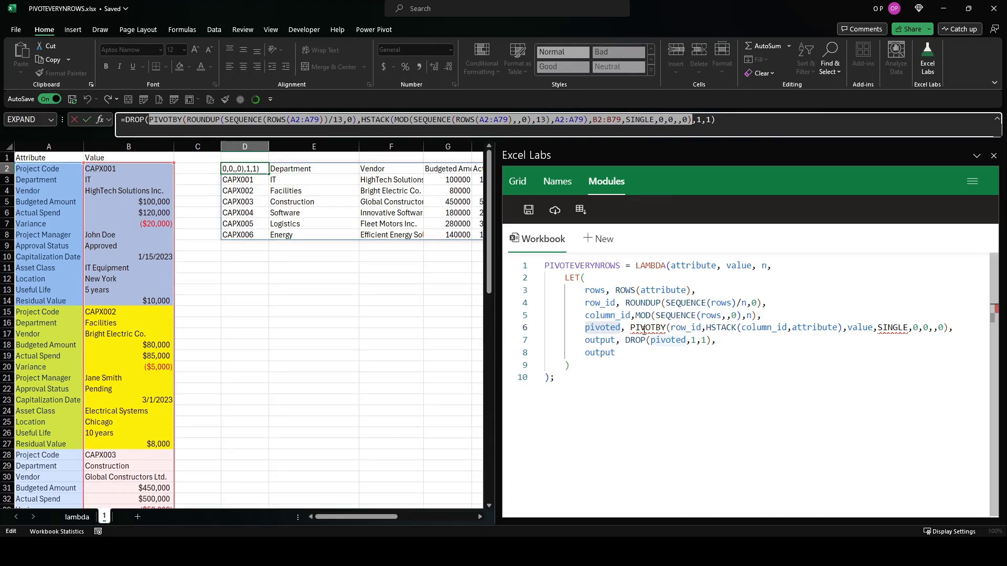
double_click(681, 329)
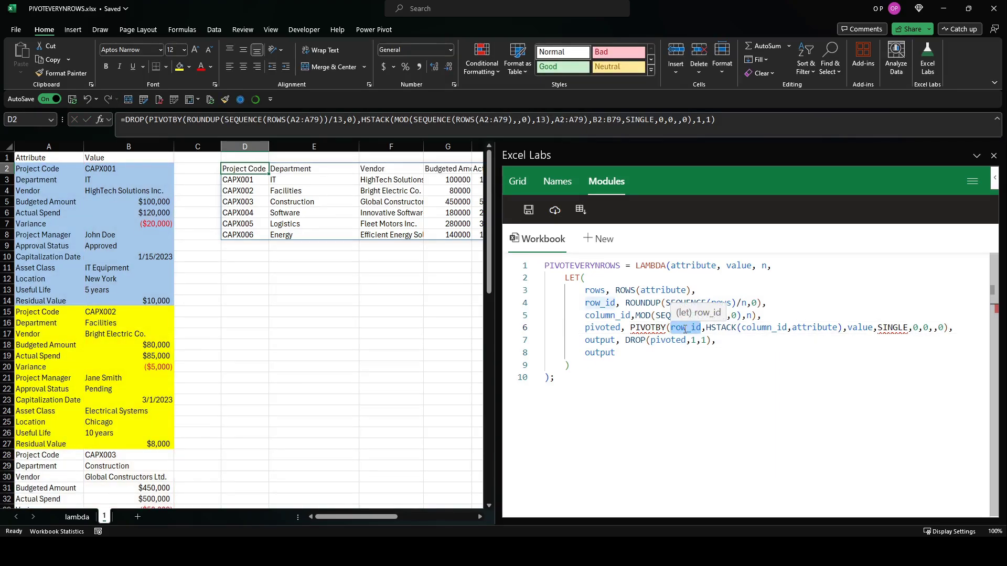
drag(706, 329, 842, 327)
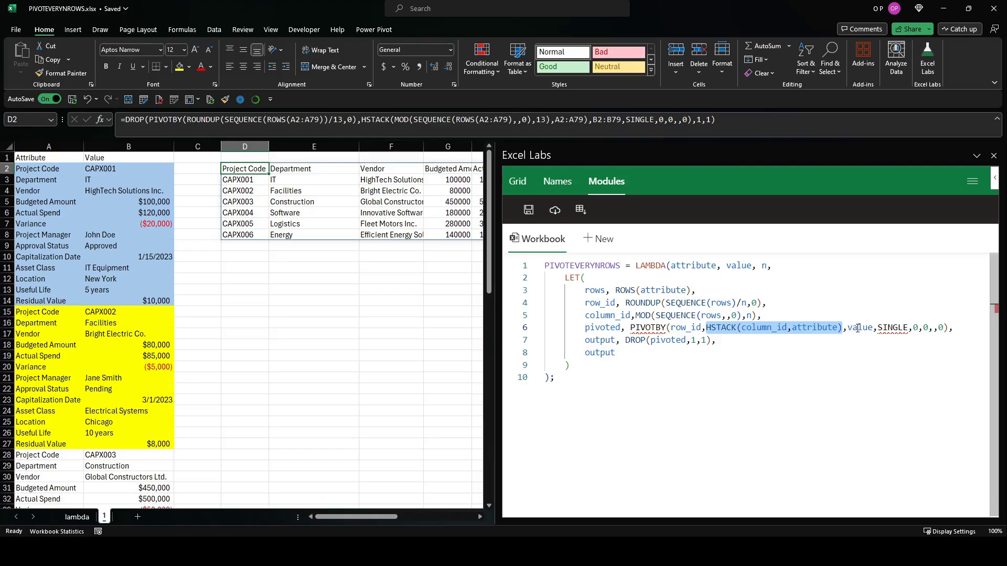
double_click(860, 328)
click(894, 328)
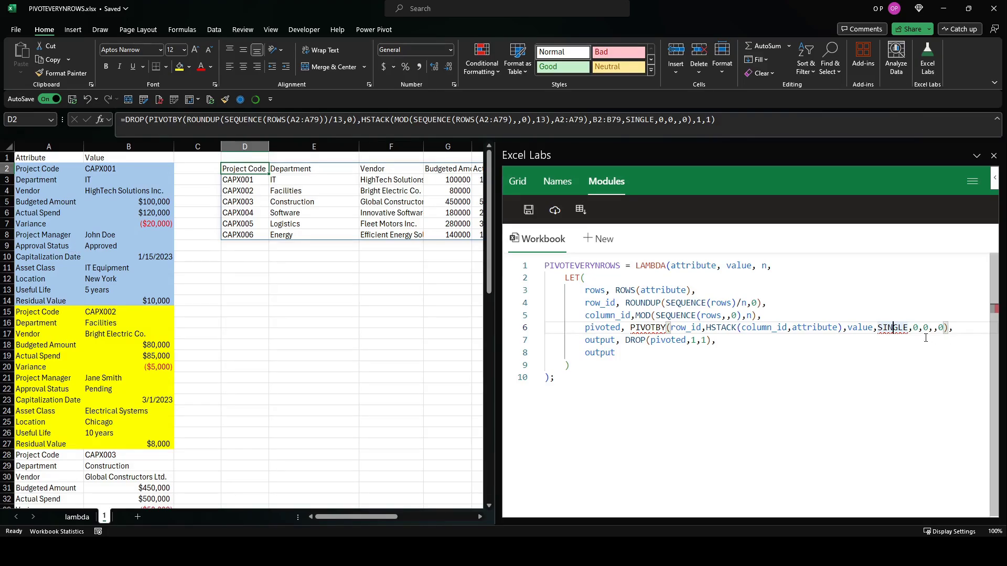
drag(913, 327, 949, 328)
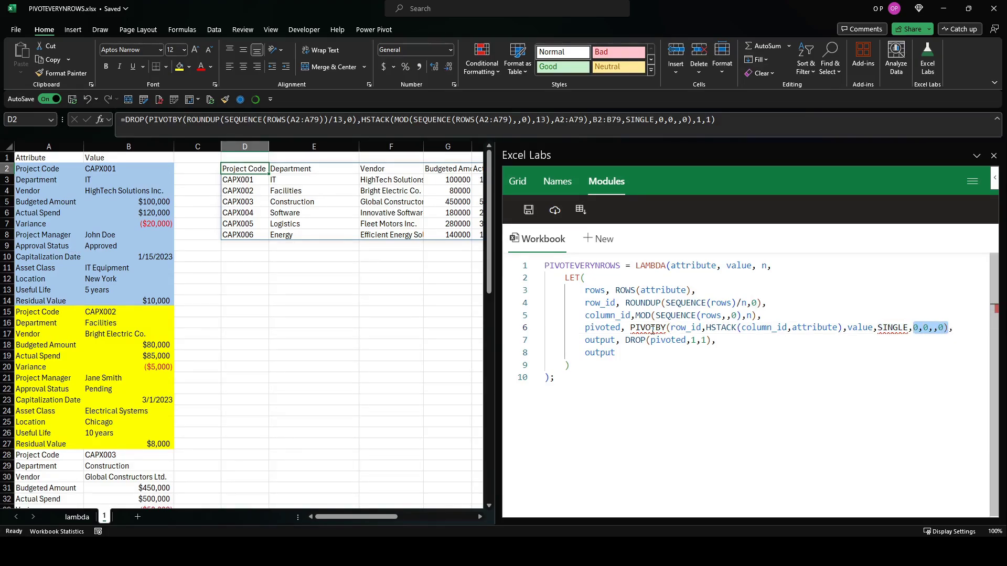
double_click(586, 329)
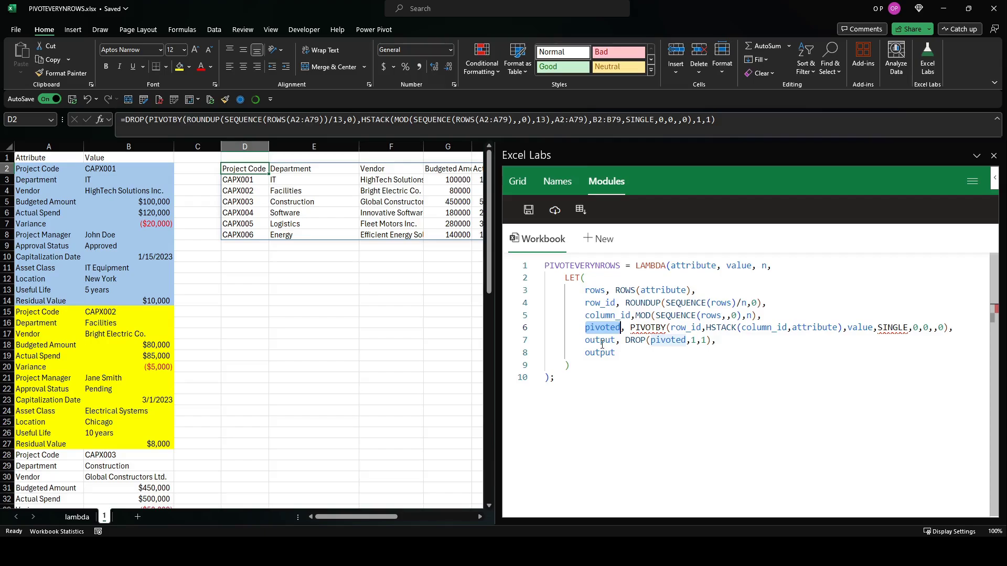
double_click(602, 340)
drag(626, 340, 651, 340)
double_click(663, 341)
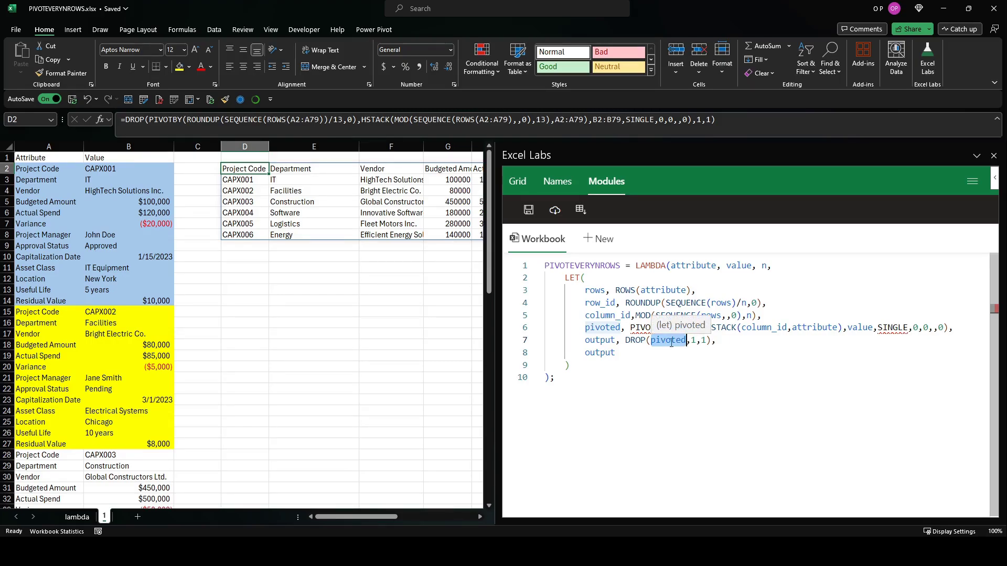
double_click(693, 341)
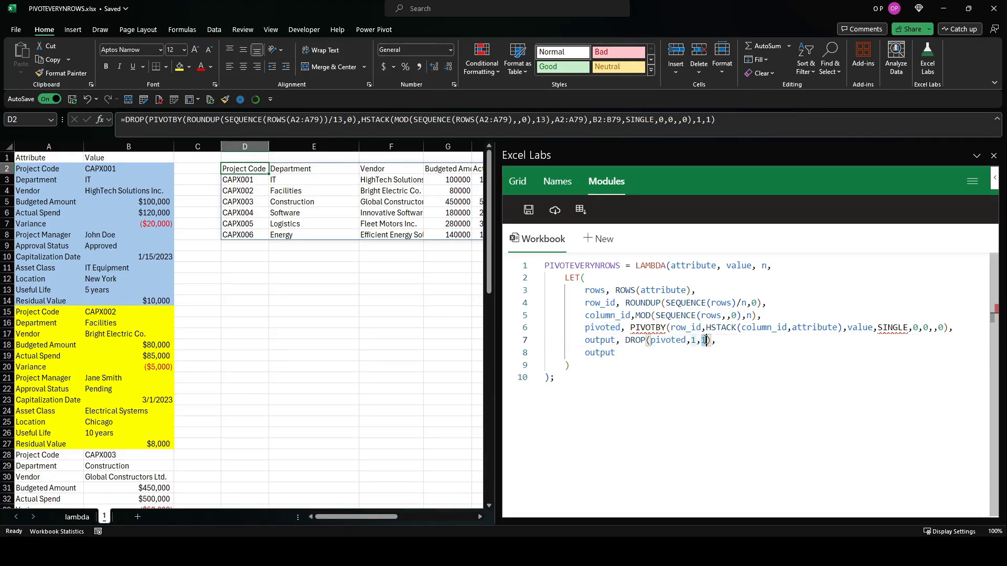
double_click(599, 353)
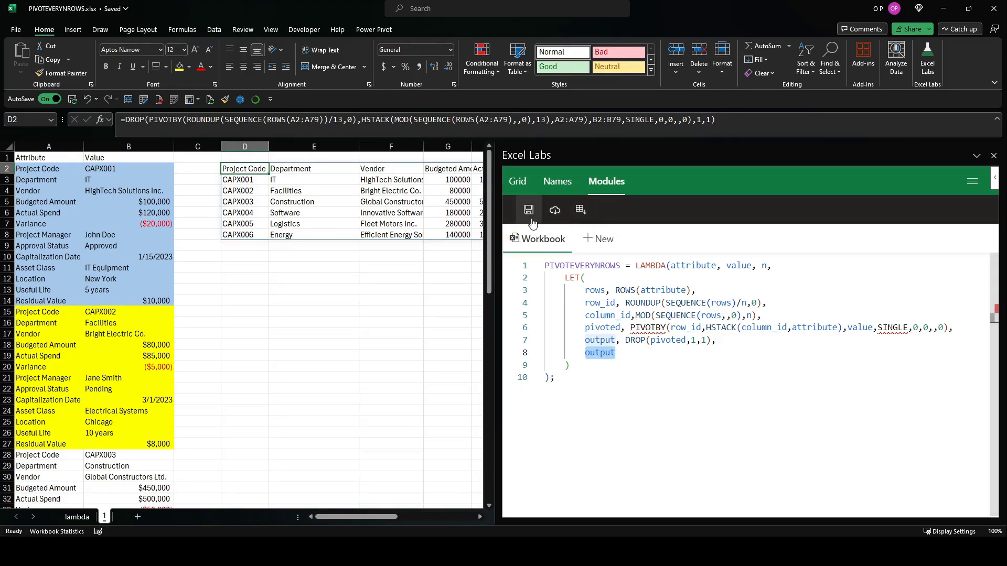
click(234, 258)
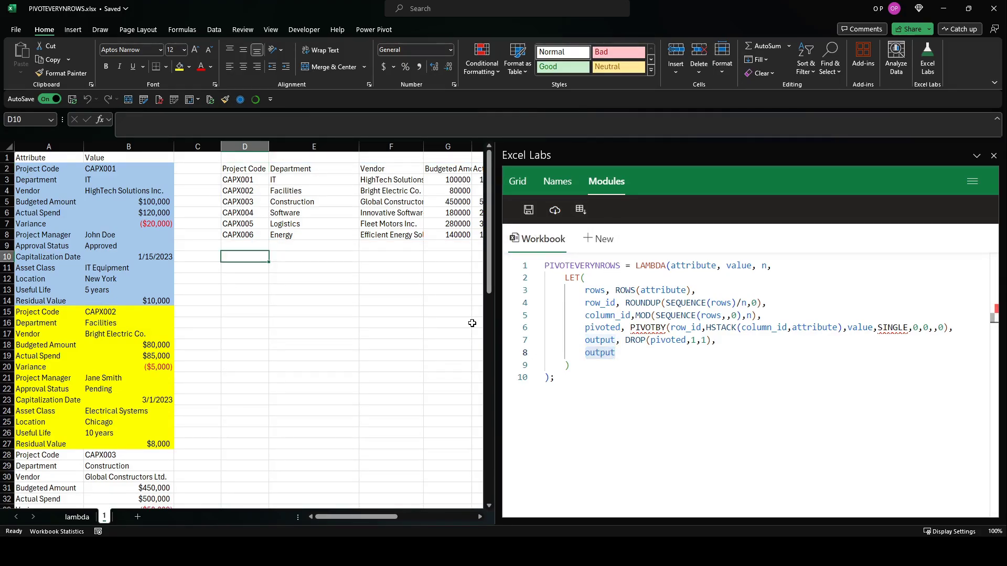
Enter =PIVOTEVERYNROWS(A2:A79,B2:B79,13) in D10 to spill the CAPX001–CAPX006 table
text(=PIV)
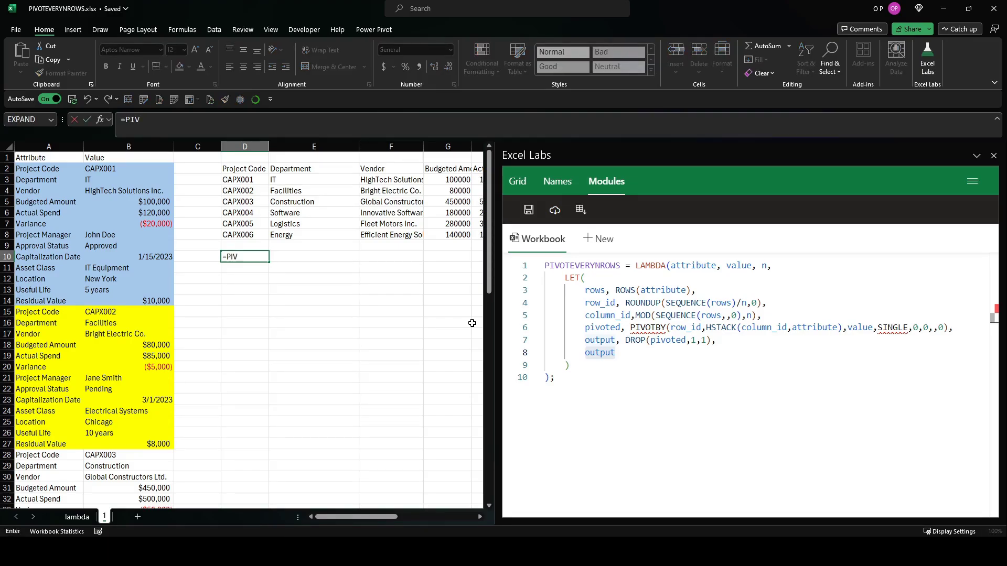
text(OTEVERYNROWS()
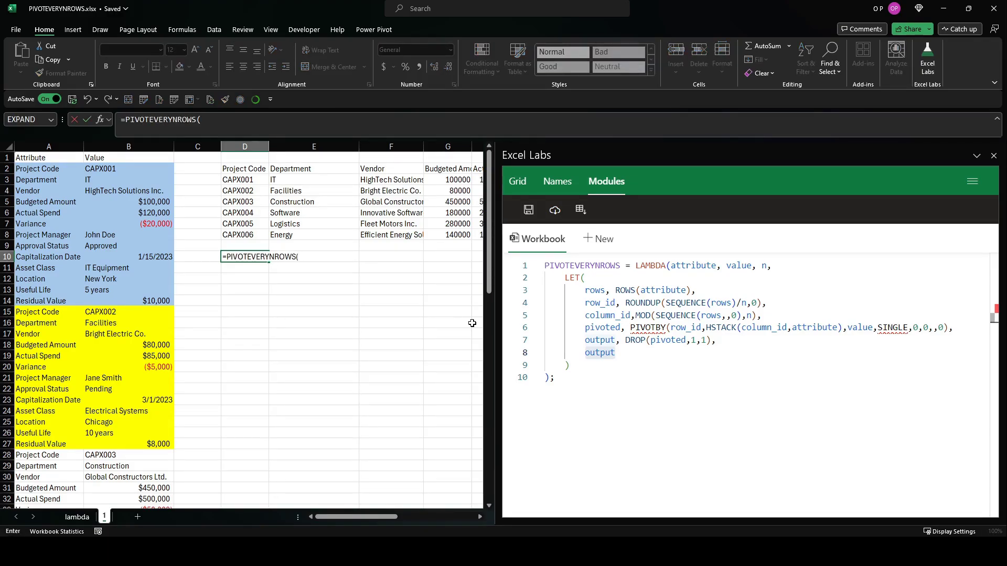
click(42, 169)
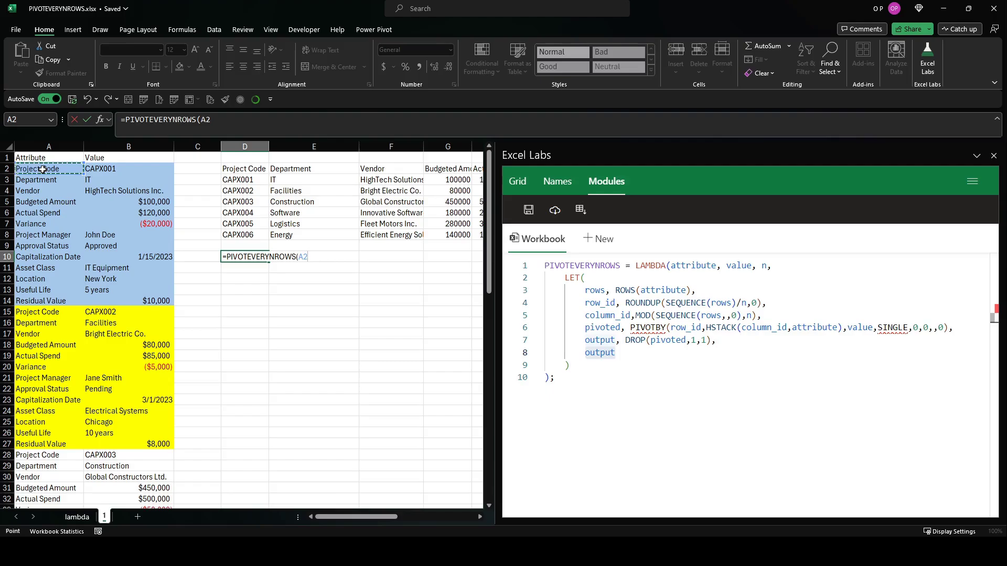
key(ctrl+shift+Down)
text(,)
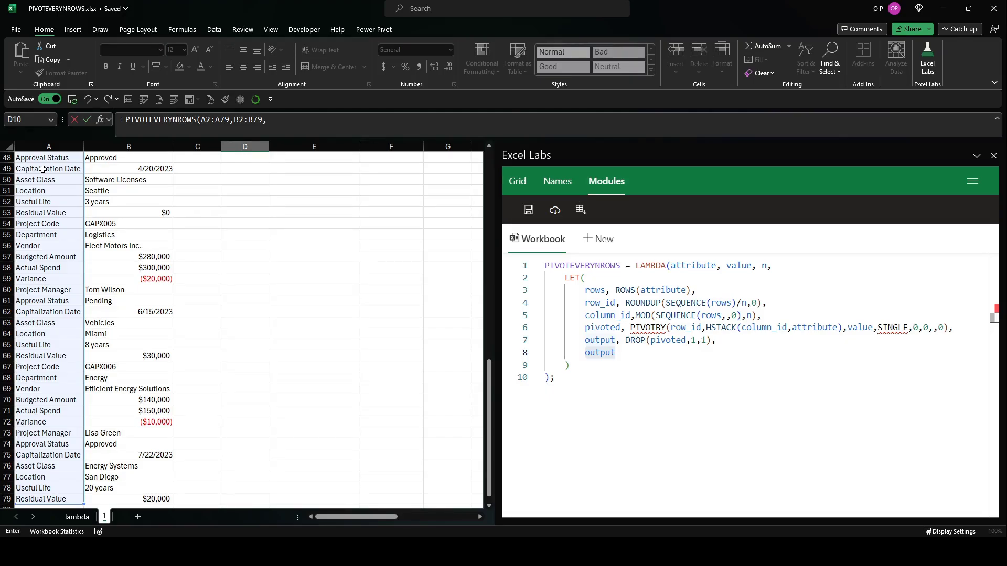
text(13)
key(Return)
mouse_move(367, 517)
mouse_down()
mouse_move(440, 520)
mouse_move(361, 520)
mouse_up()
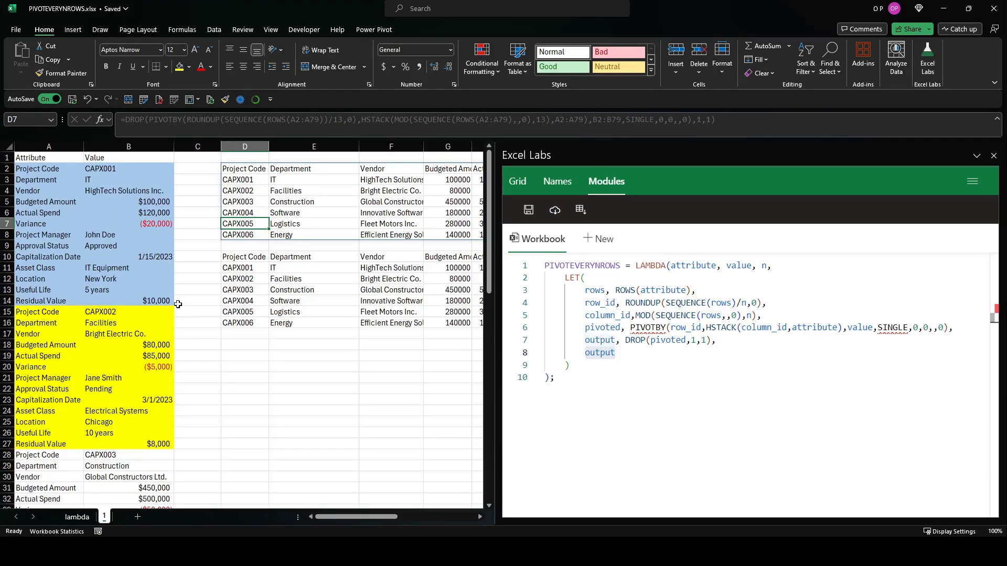
drag(47, 169, 159, 299)
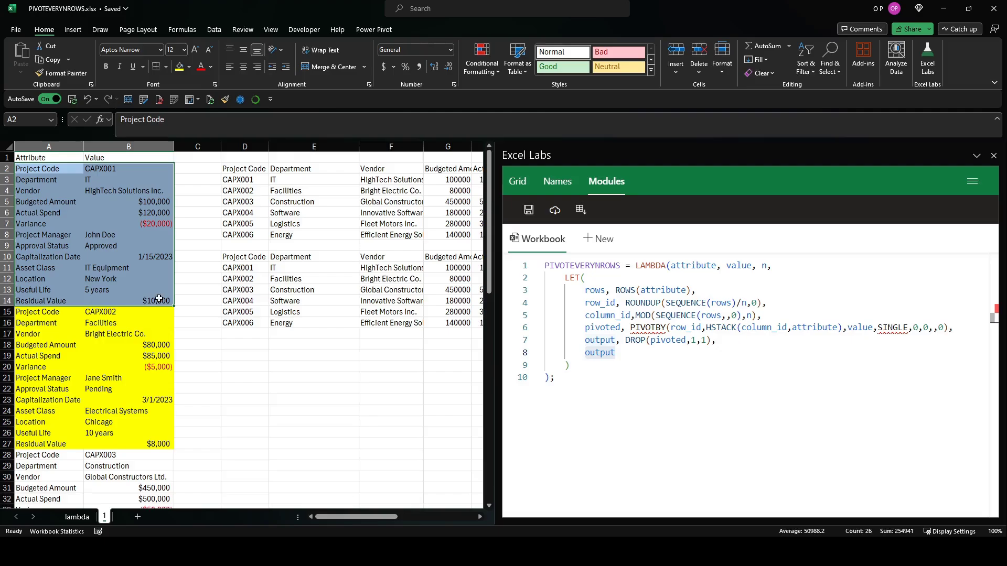
click(247, 256)
drag(345, 519, 302, 518)
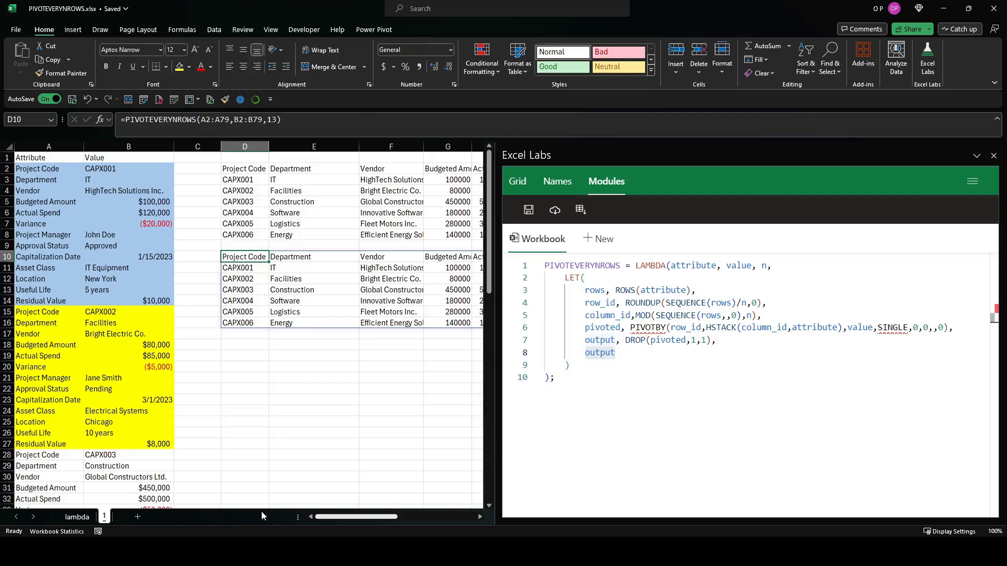